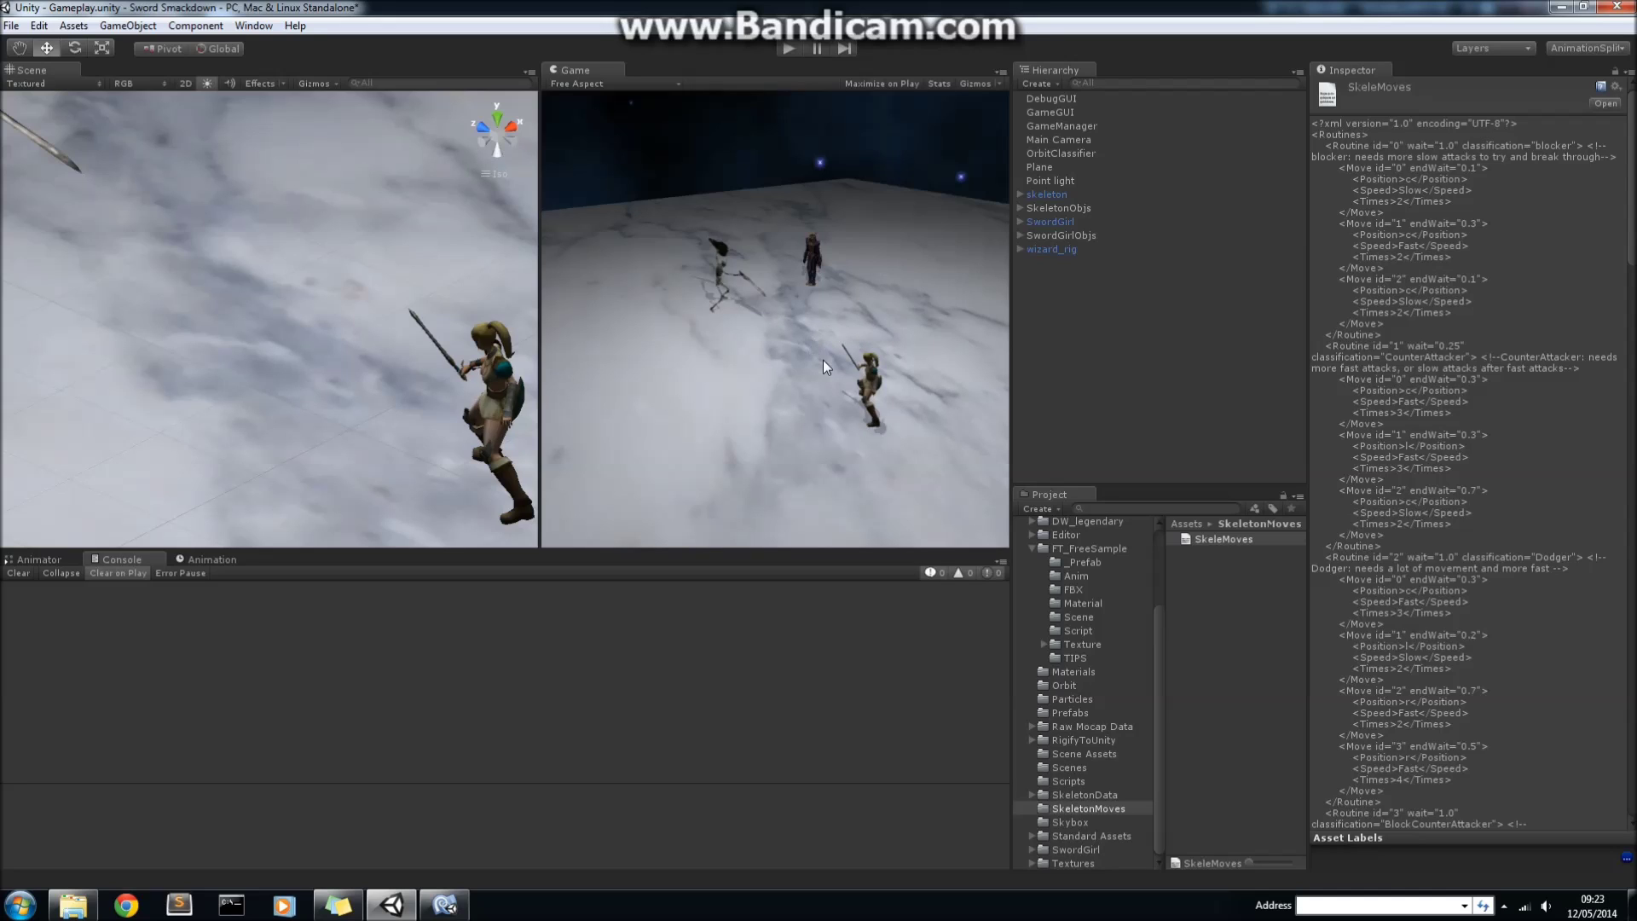
- Highlight SwordGirlCtrl.cs's Start lines forcing the Blocker class, then bring up SkeleXMLReader.cs
{"action": "left_click", "coordinate": [441, 905]}
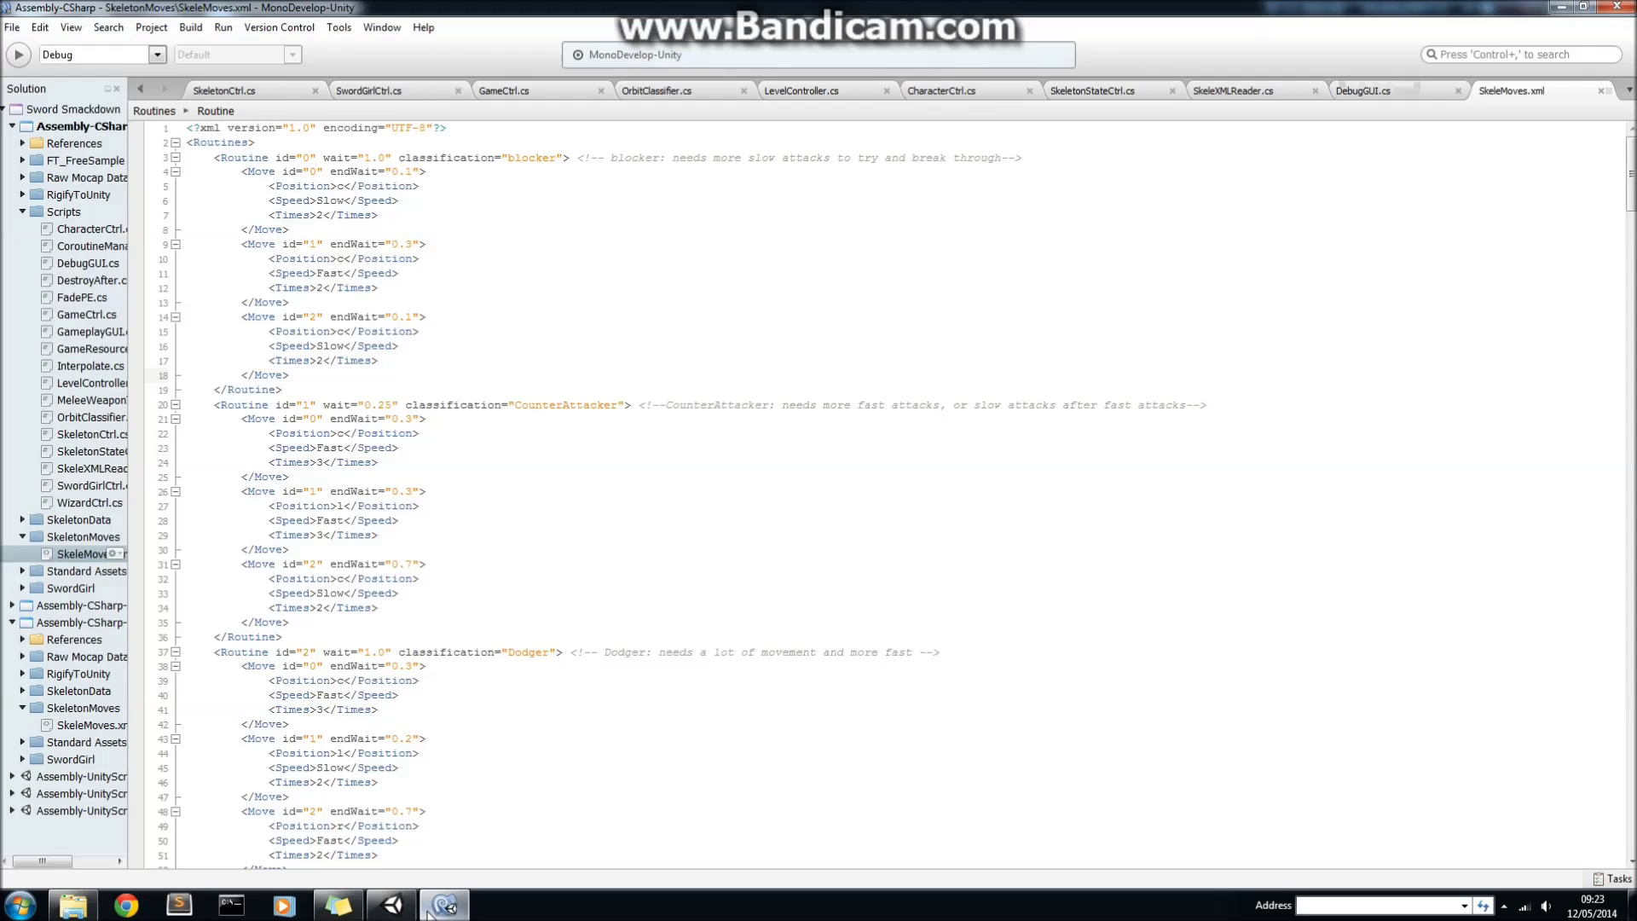
{"action": "left_click", "coordinate": [368, 92]}
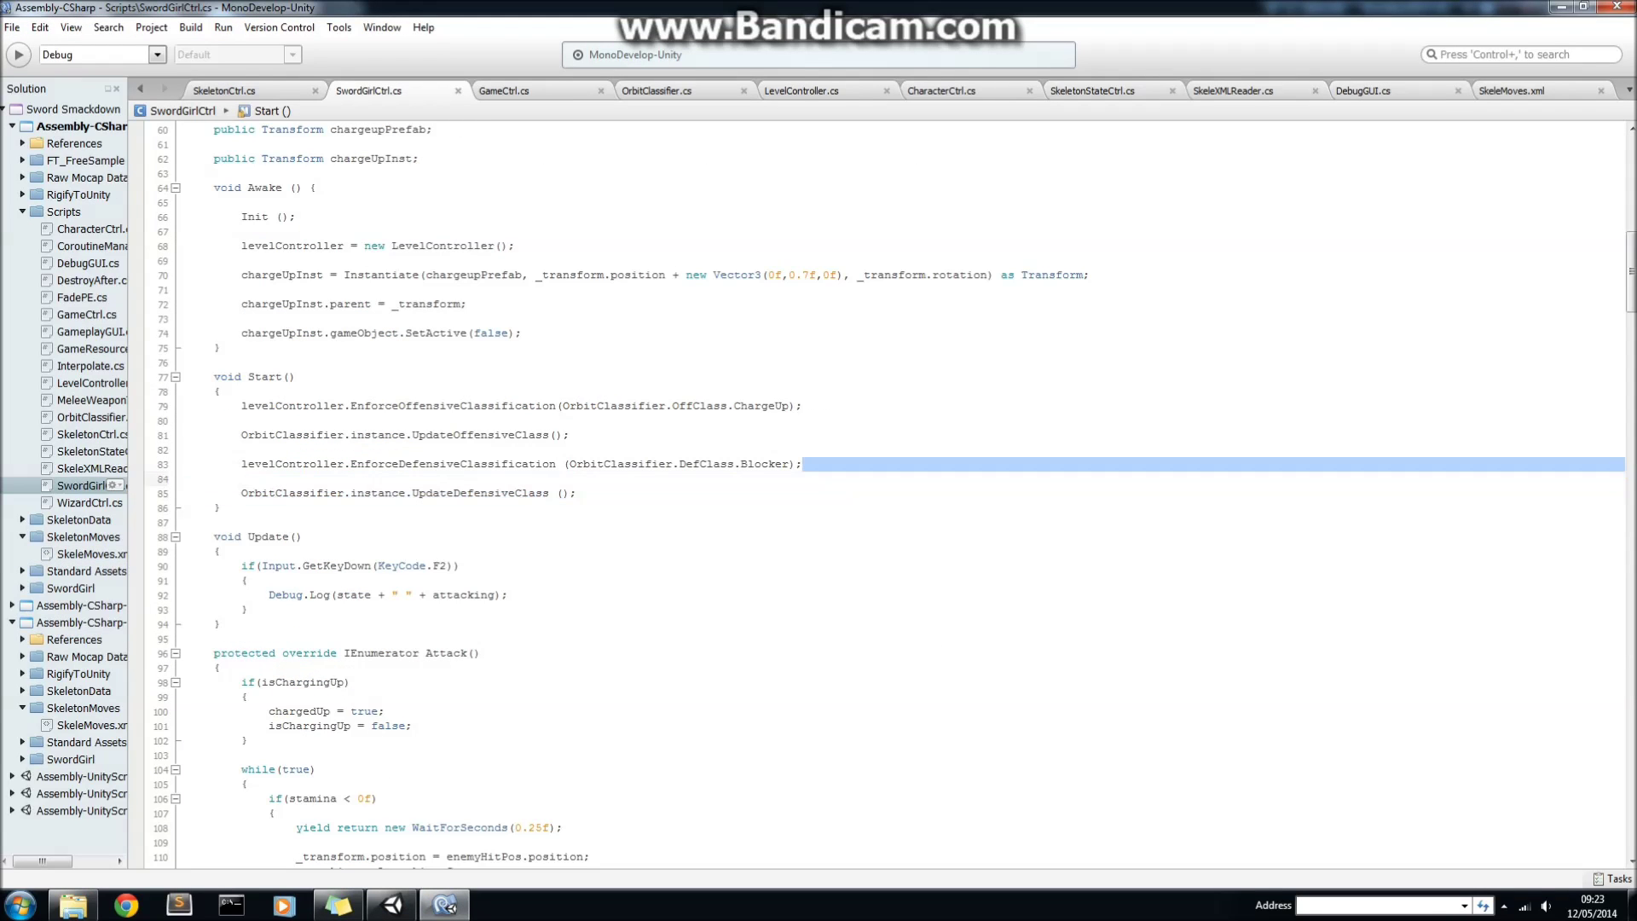
{"action": "key", "text": "Right"}
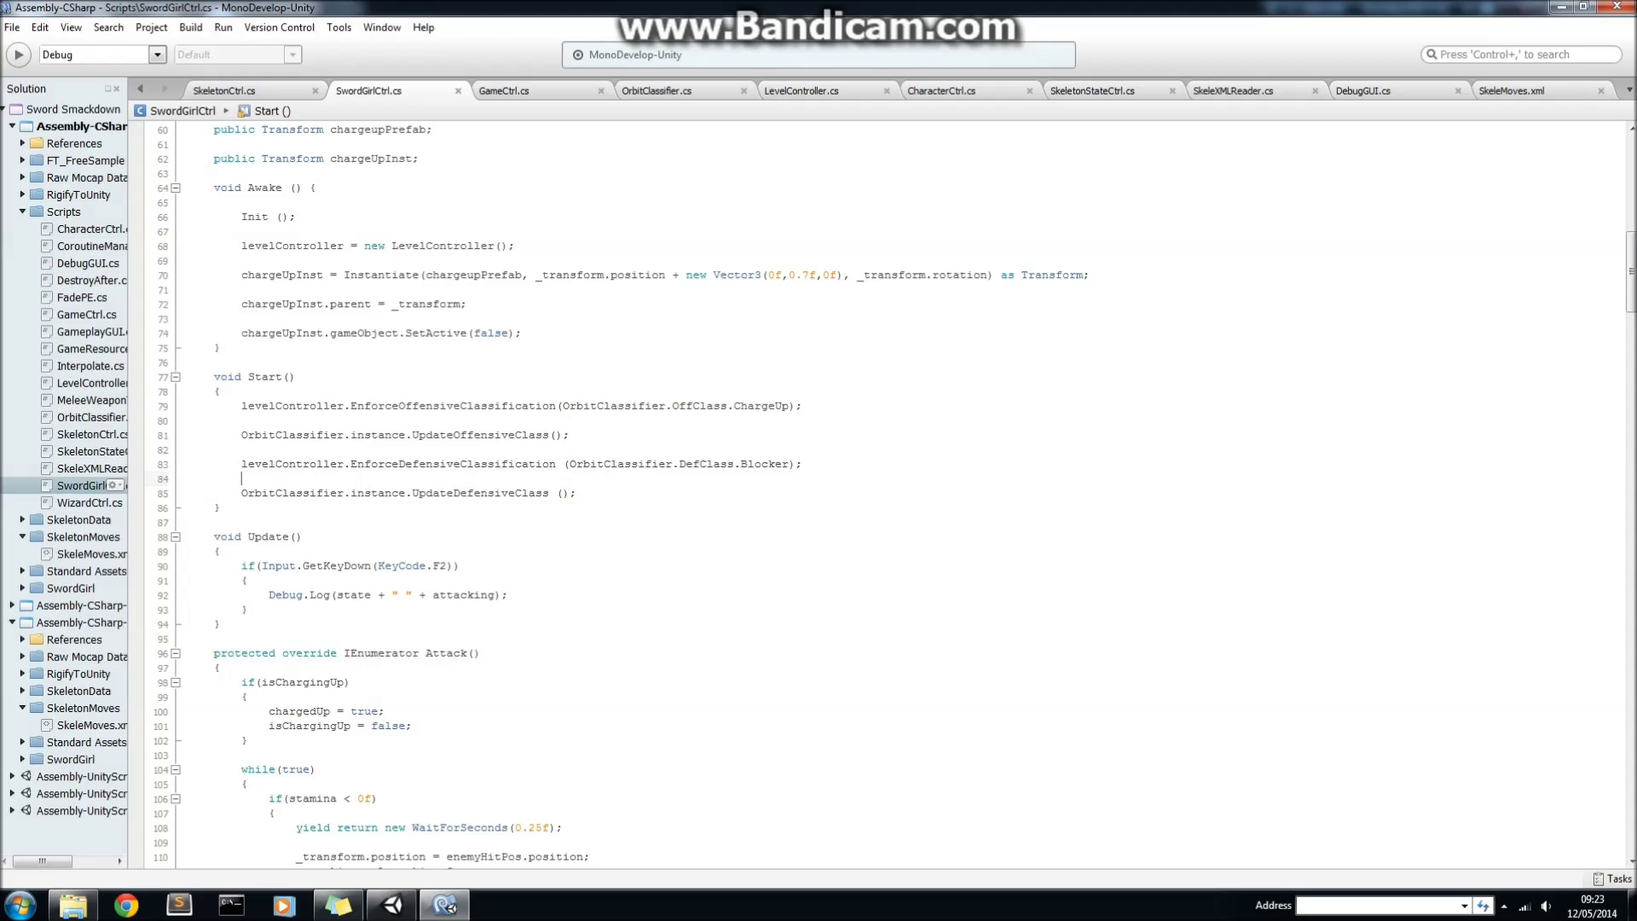
{"action": "left_click_drag", "start_coordinate": [154, 493], "coordinate": [153, 479]}
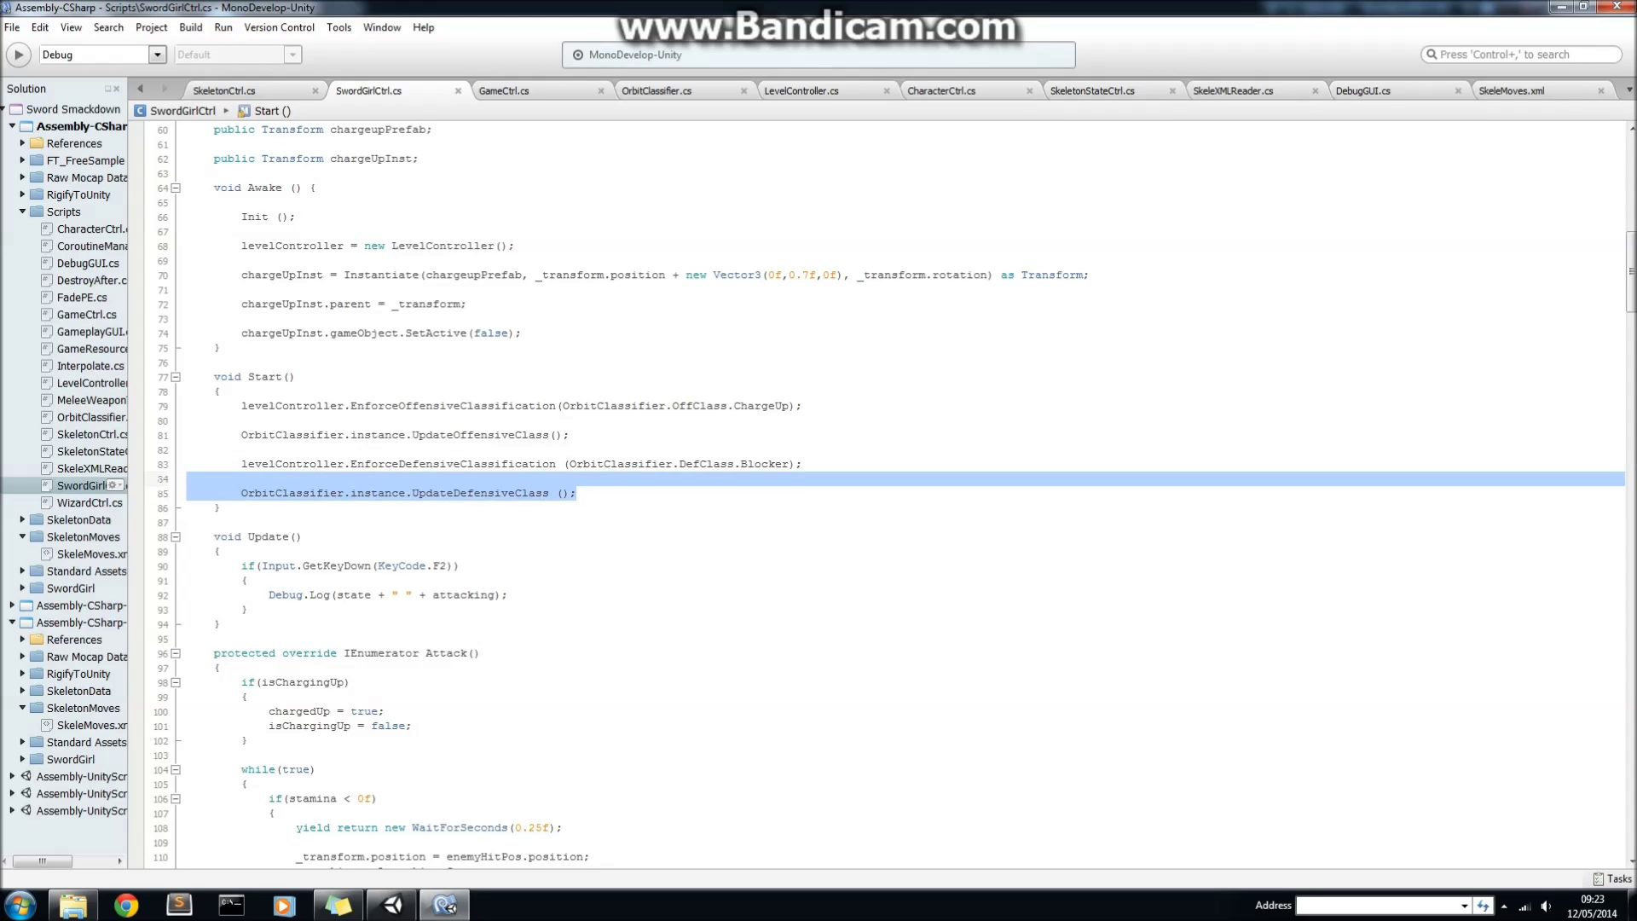
{"action": "left_click", "coordinate": [293, 481]}
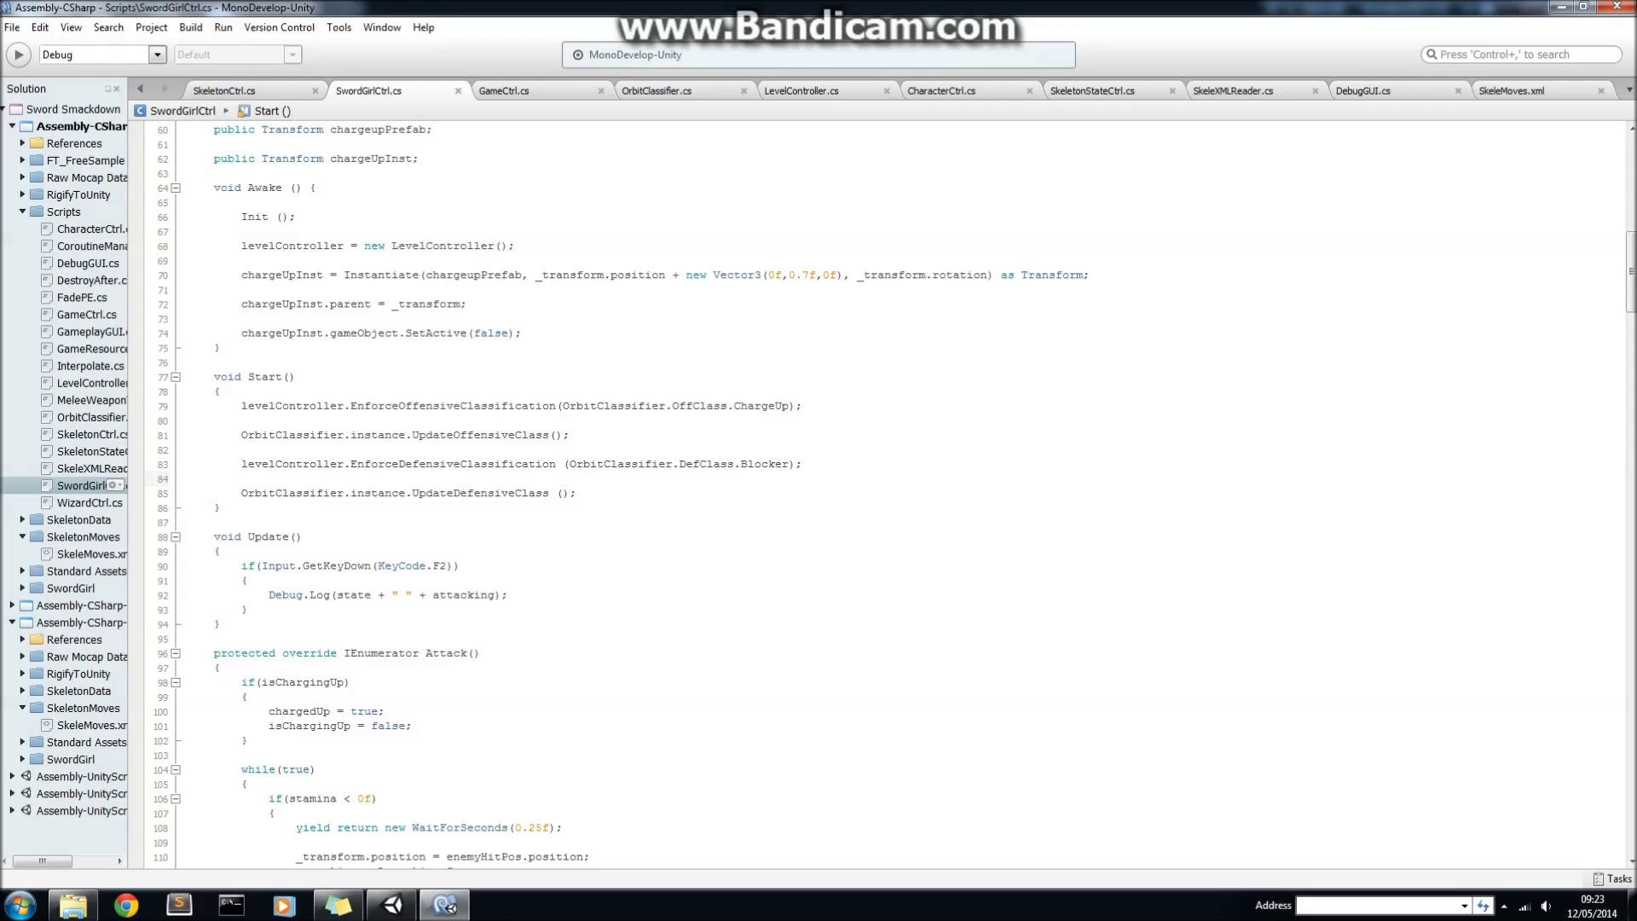
{"action": "left_click", "coordinate": [1212, 92]}
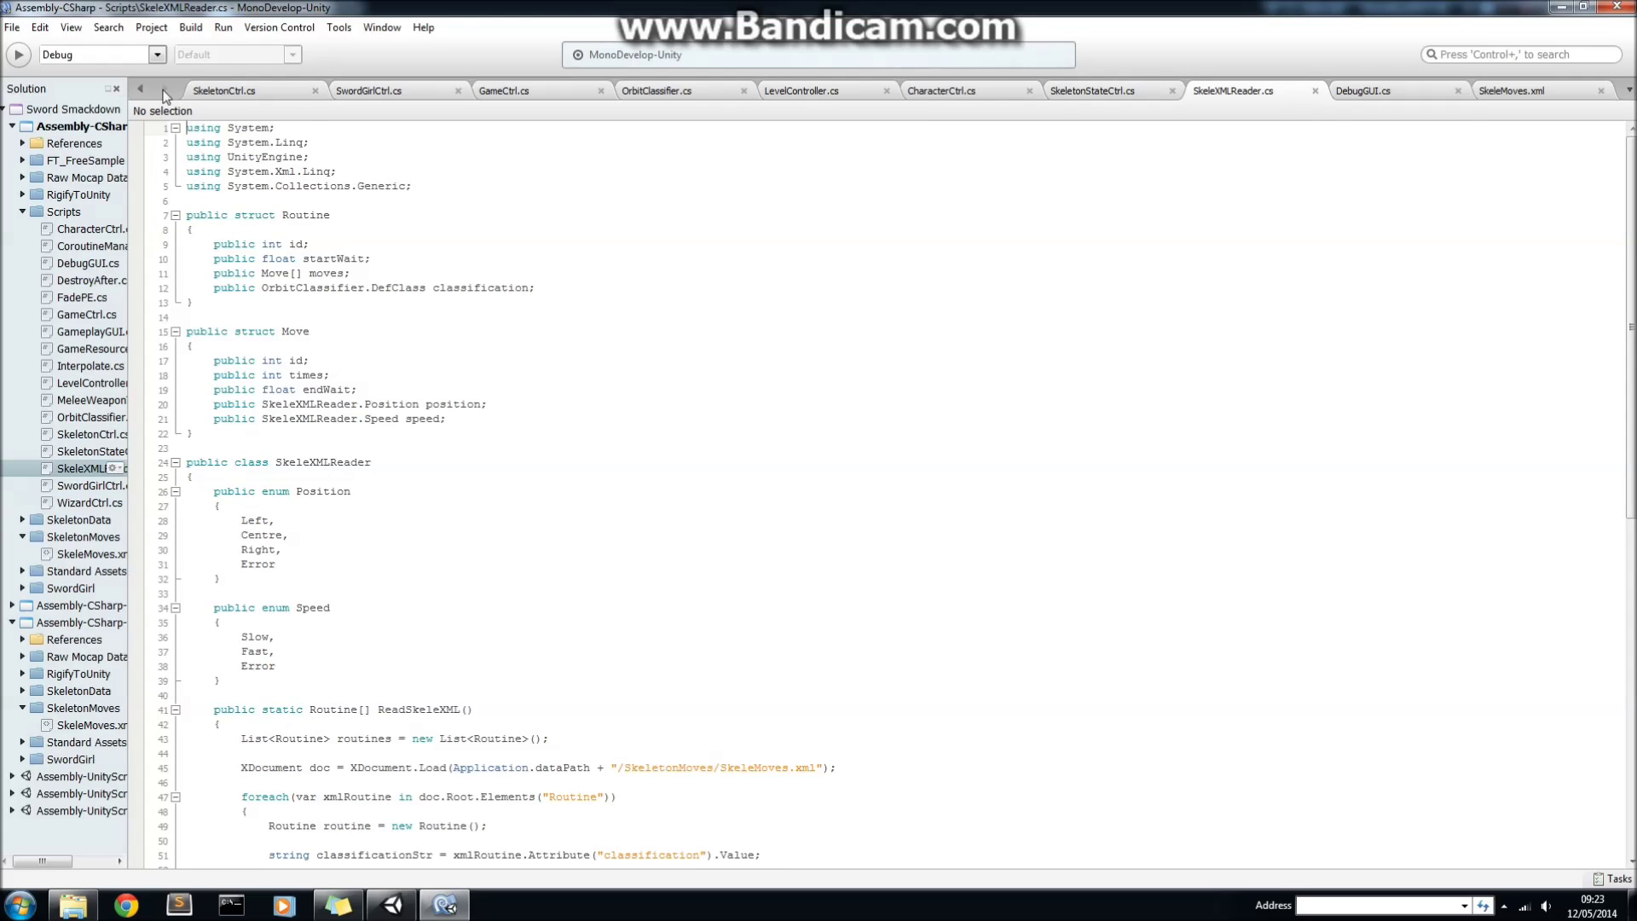
- Highlight the first Blocker routine in SkeleMoves.xml: its endWait, repeat count and comment
{"action": "left_click", "coordinate": [1517, 92]}
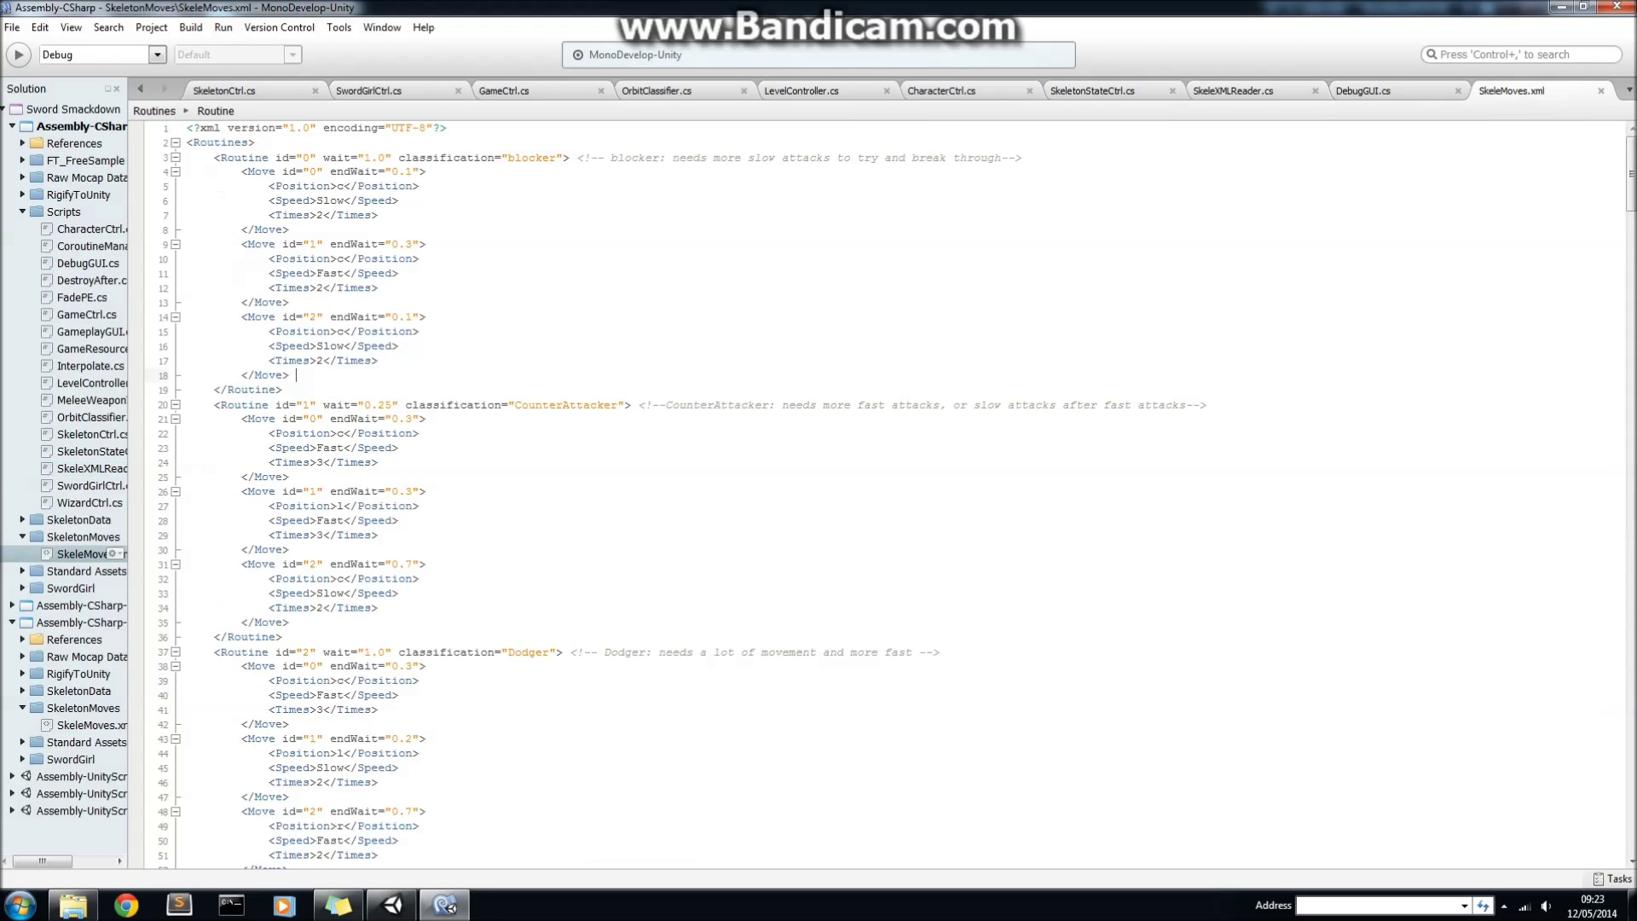
{"action": "left_click", "coordinate": [379, 288]}
{"action": "left_click_drag", "start_coordinate": [284, 388], "coordinate": [180, 158]}
{"action": "left_click", "coordinate": [412, 172]}
{"action": "left_click", "coordinate": [520, 157]}
{"action": "left_click_drag", "start_coordinate": [674, 158], "coordinate": [1002, 156]}
{"action": "left_click", "coordinate": [579, 158]}
{"action": "scroll", "coordinate": [819, 492], "scroll_direction": "down", "scroll_amount": 10}
{"action": "scroll", "coordinate": [819, 492], "scroll_direction": "down", "scroll_amount": 9}
{"action": "scroll", "coordinate": [819, 492], "scroll_direction": "down", "scroll_amount": 8}
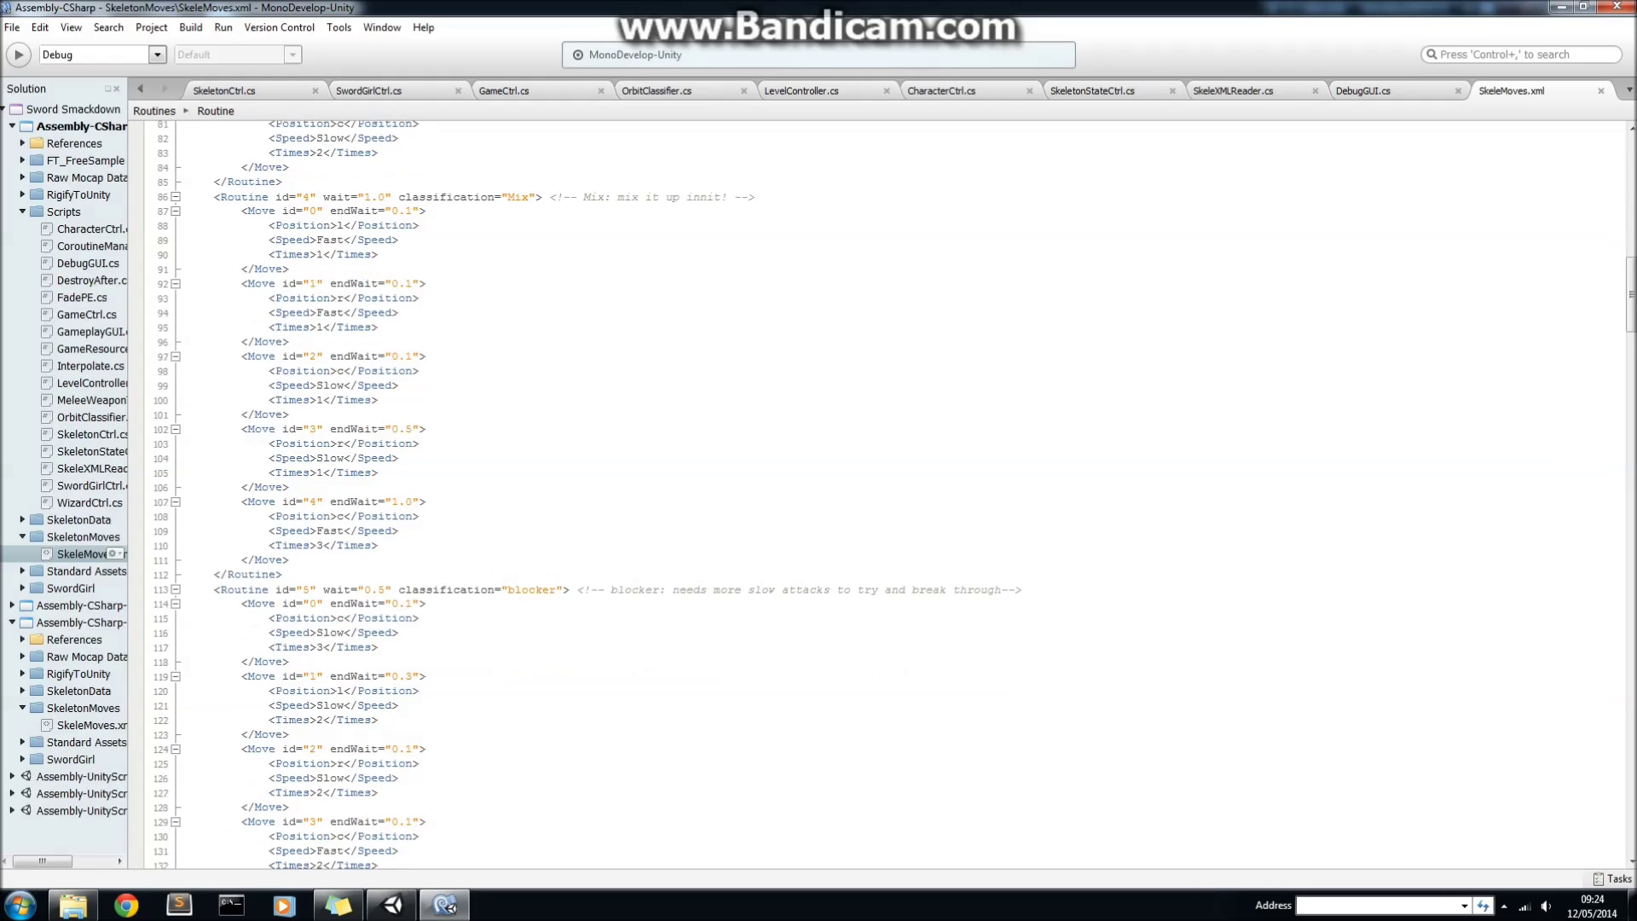
{"action": "scroll", "coordinate": [819, 493], "scroll_direction": "up", "scroll_amount": 8}
{"action": "scroll", "coordinate": [819, 493], "scroll_direction": "up", "scroll_amount": 4}
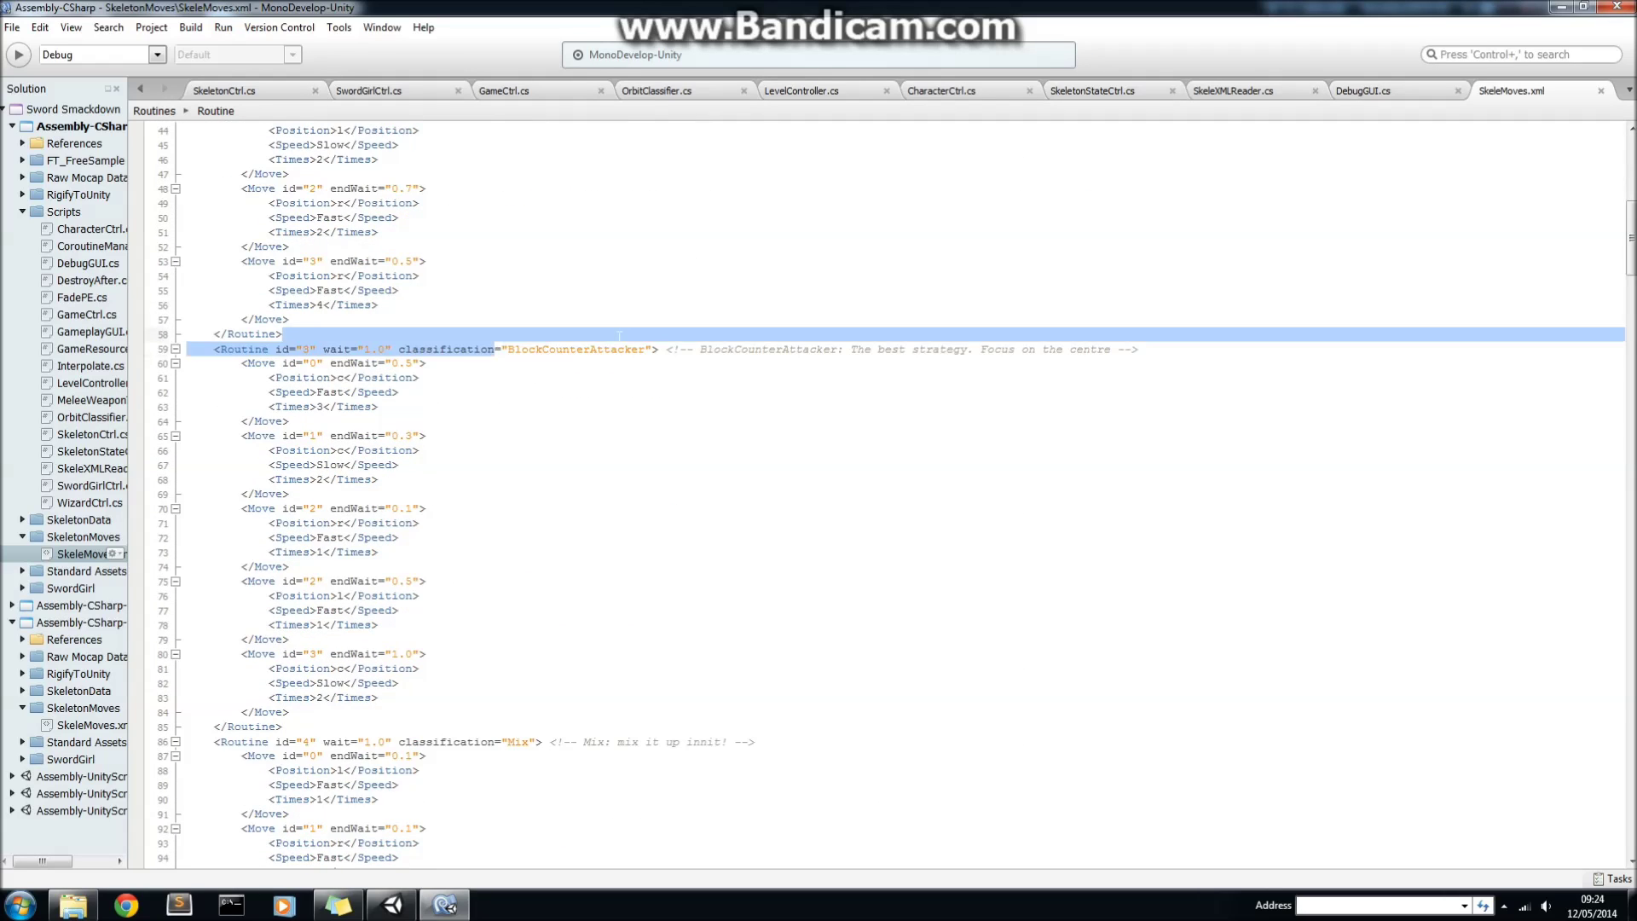
{"action": "left_click_drag", "start_coordinate": [496, 348], "coordinate": [645, 349]}
{"action": "scroll", "coordinate": [818, 493], "scroll_direction": "up", "scroll_amount": 7}
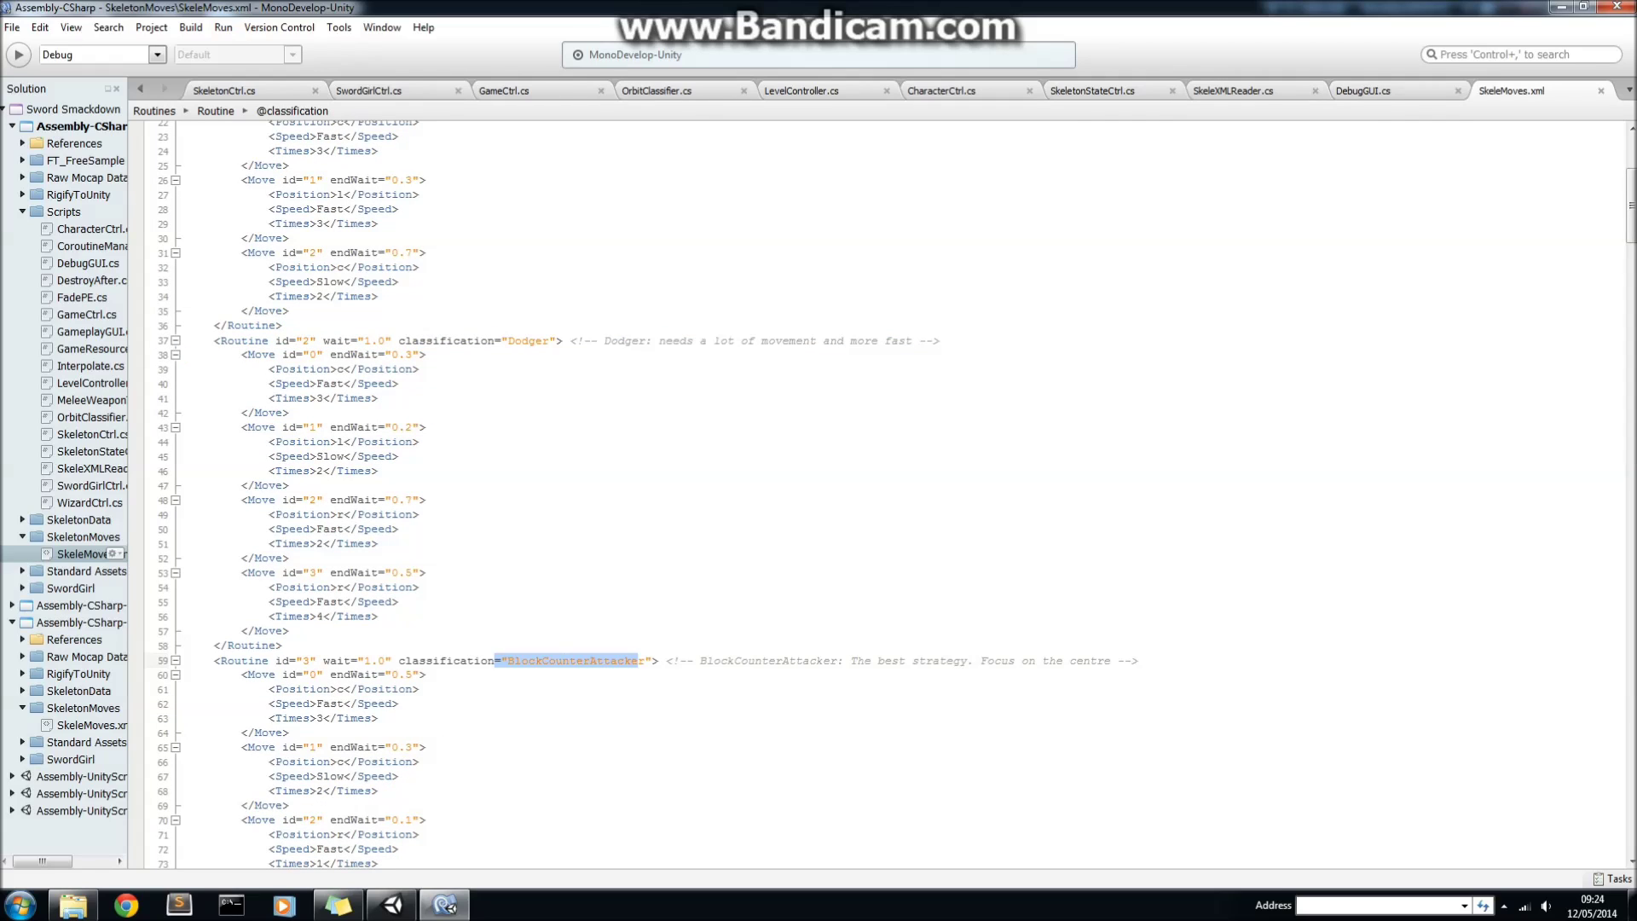
- Highlight the Dodger classification and a Dodger move's position in SkeleMoves.xml
{"action": "left_click", "coordinate": [243, 558]}
{"action": "left_click_drag", "start_coordinate": [496, 341], "coordinate": [566, 341]}
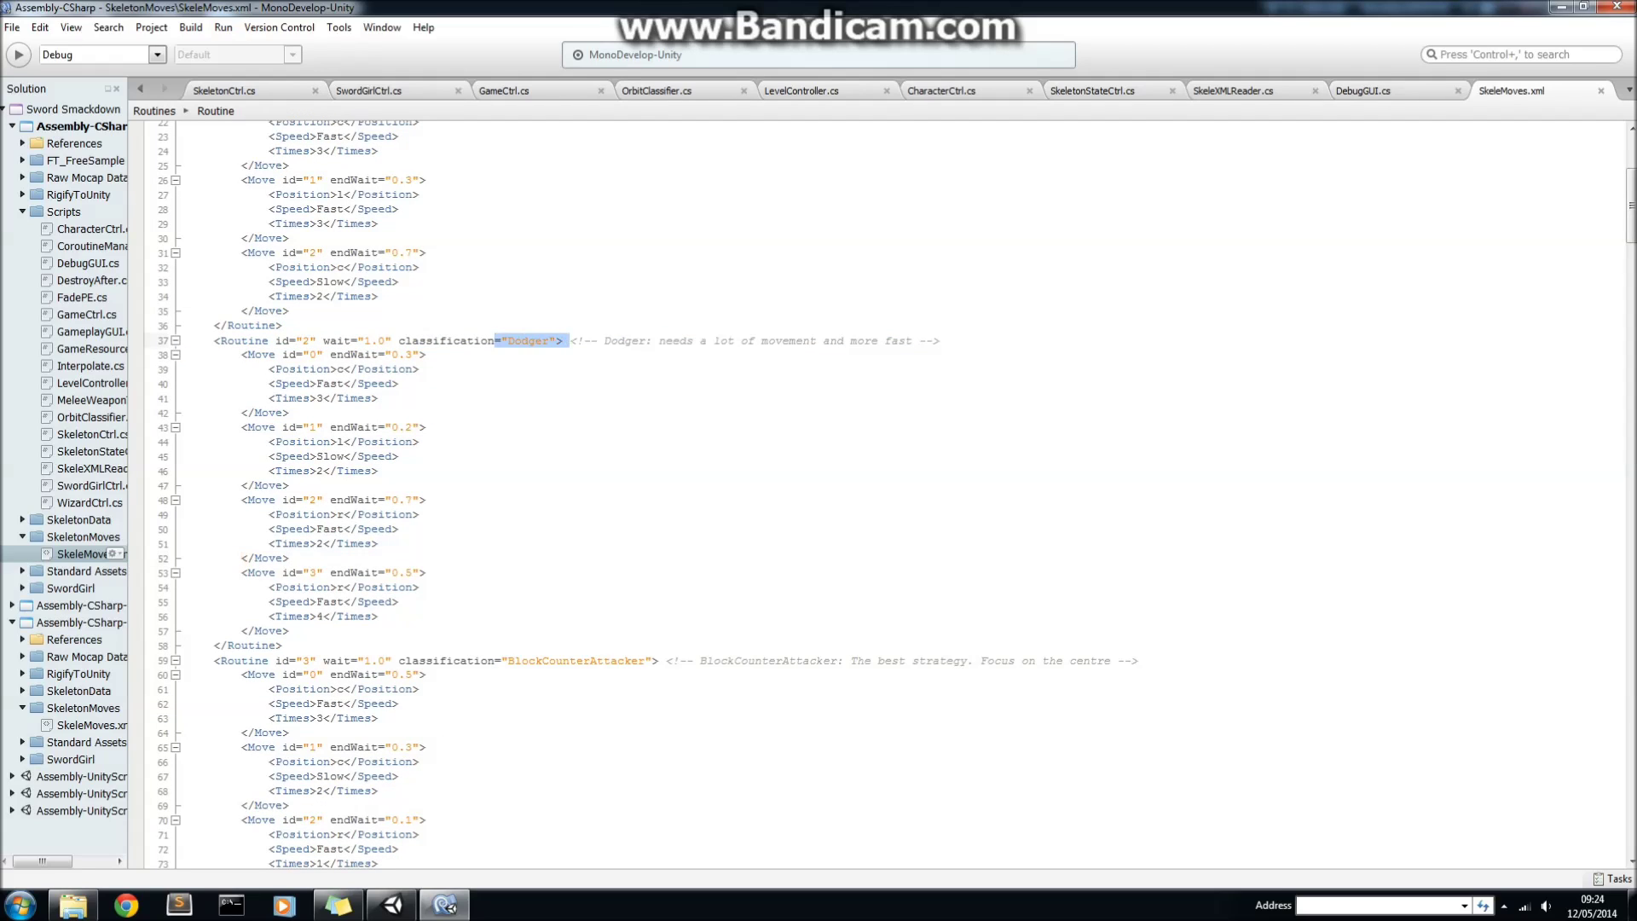
{"action": "left_click", "coordinate": [343, 441]}
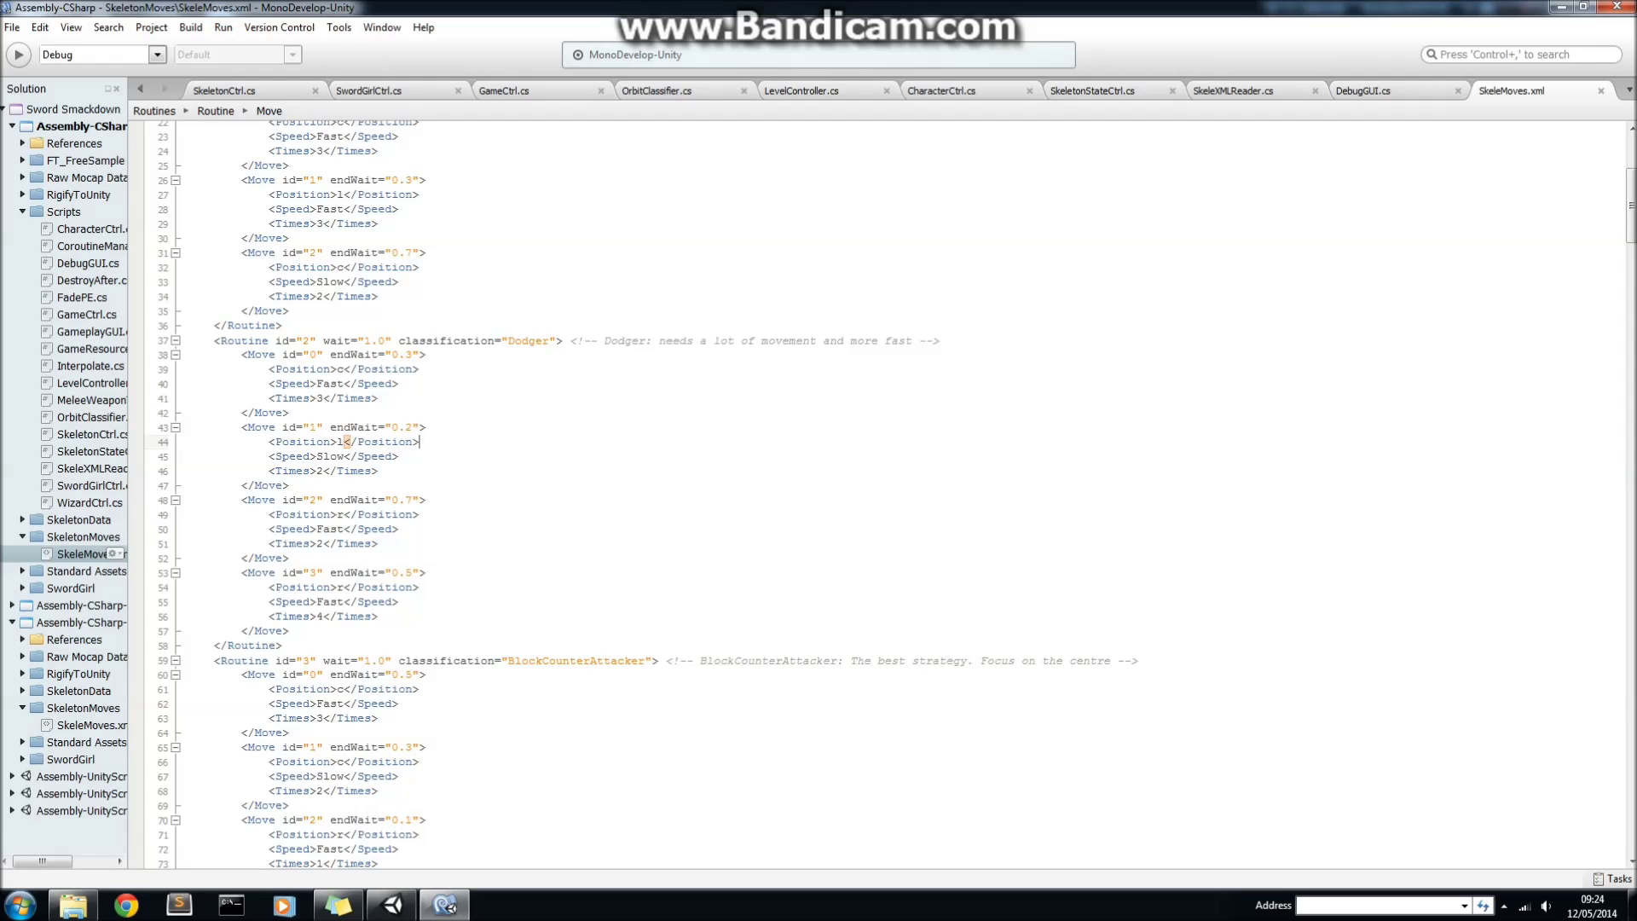
{"action": "scroll", "coordinate": [421, 441], "scroll_direction": "down", "scroll_amount": 9}
{"action": "scroll", "coordinate": [419, 442], "scroll_direction": "down", "scroll_amount": 4}
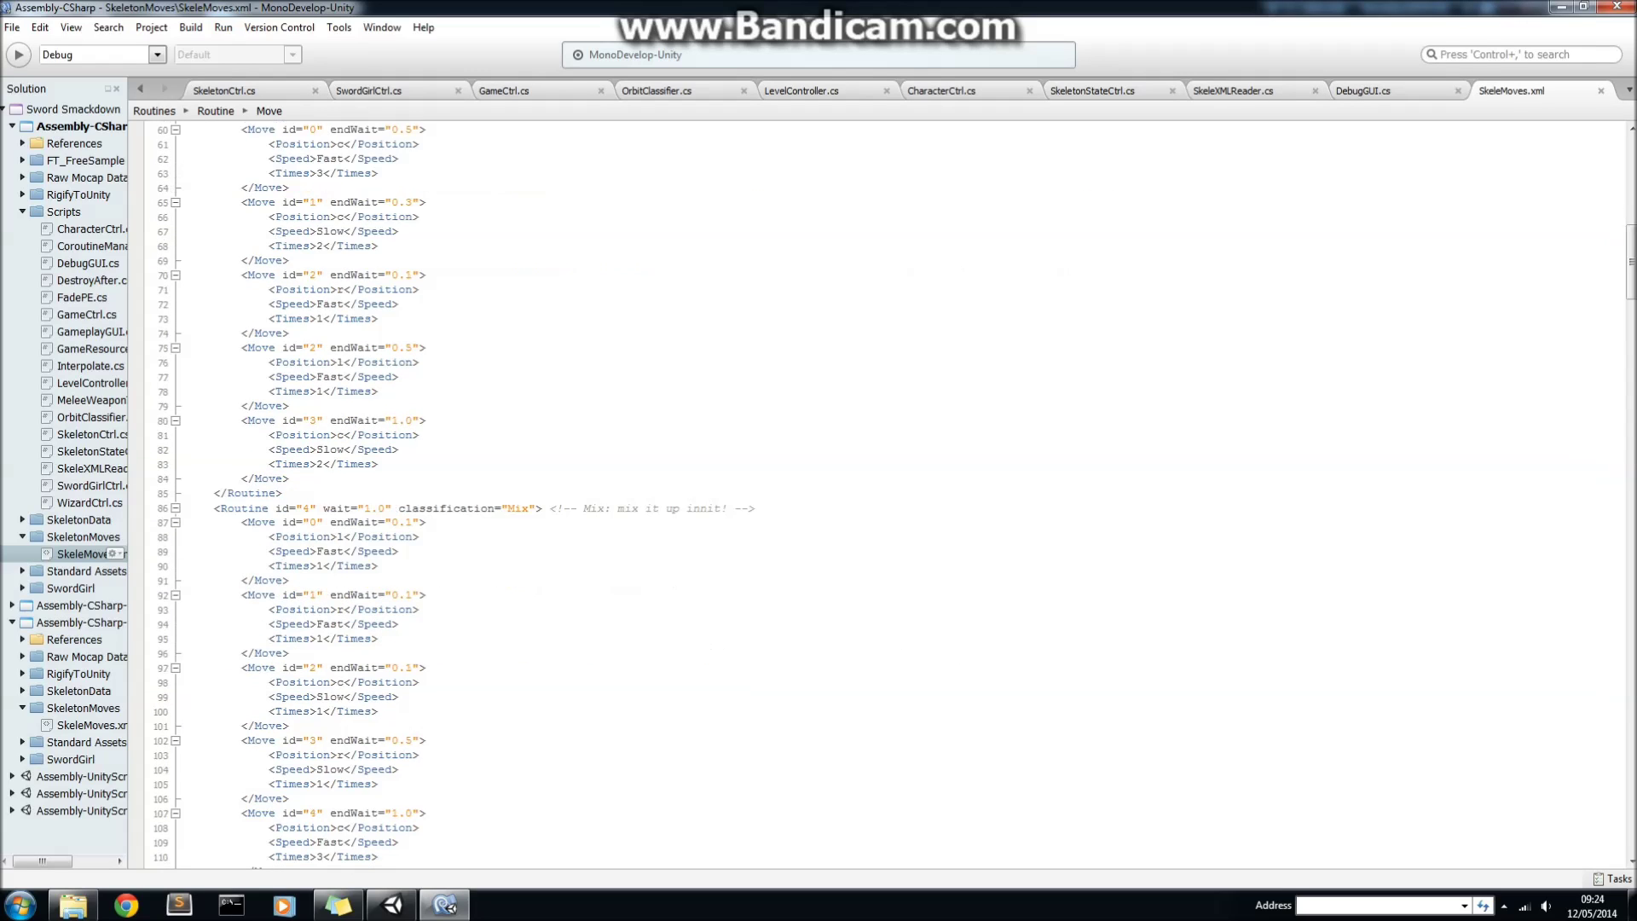
{"action": "scroll", "coordinate": [420, 440], "scroll_direction": "down", "scroll_amount": 4}
{"action": "scroll", "coordinate": [420, 441], "scroll_direction": "down", "scroll_amount": 3}
{"action": "scroll", "coordinate": [419, 441], "scroll_direction": "down", "scroll_amount": 9}
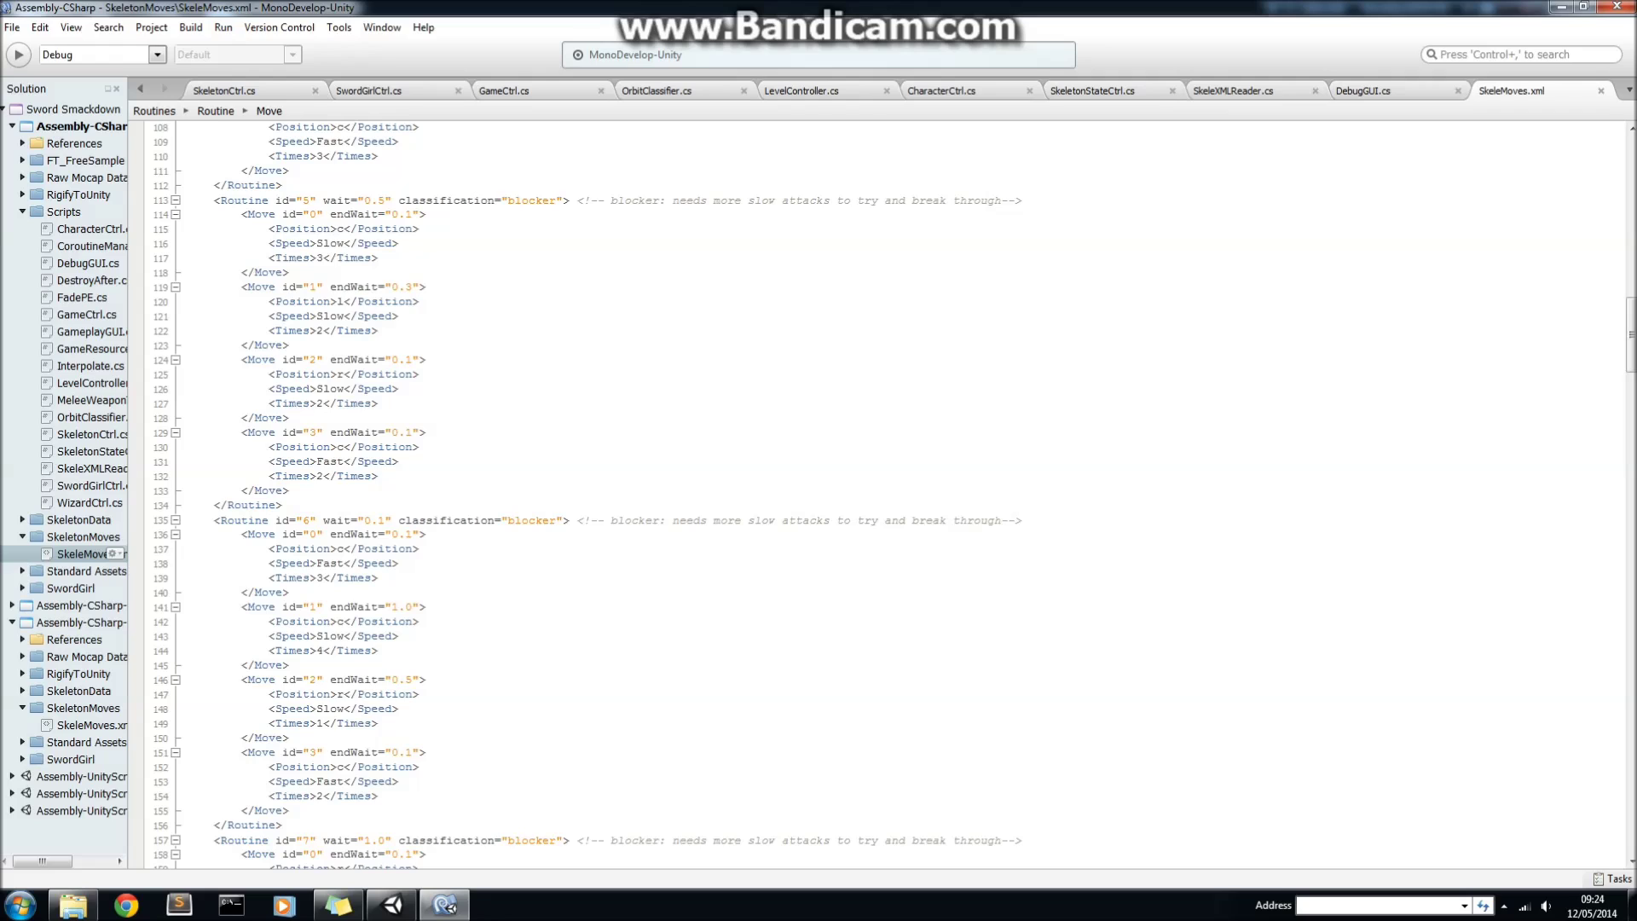
- Review routine id 5's repeat count and Fast speed, then return to Unity
{"action": "left_click_drag", "start_coordinate": [218, 509], "coordinate": [213, 195]}
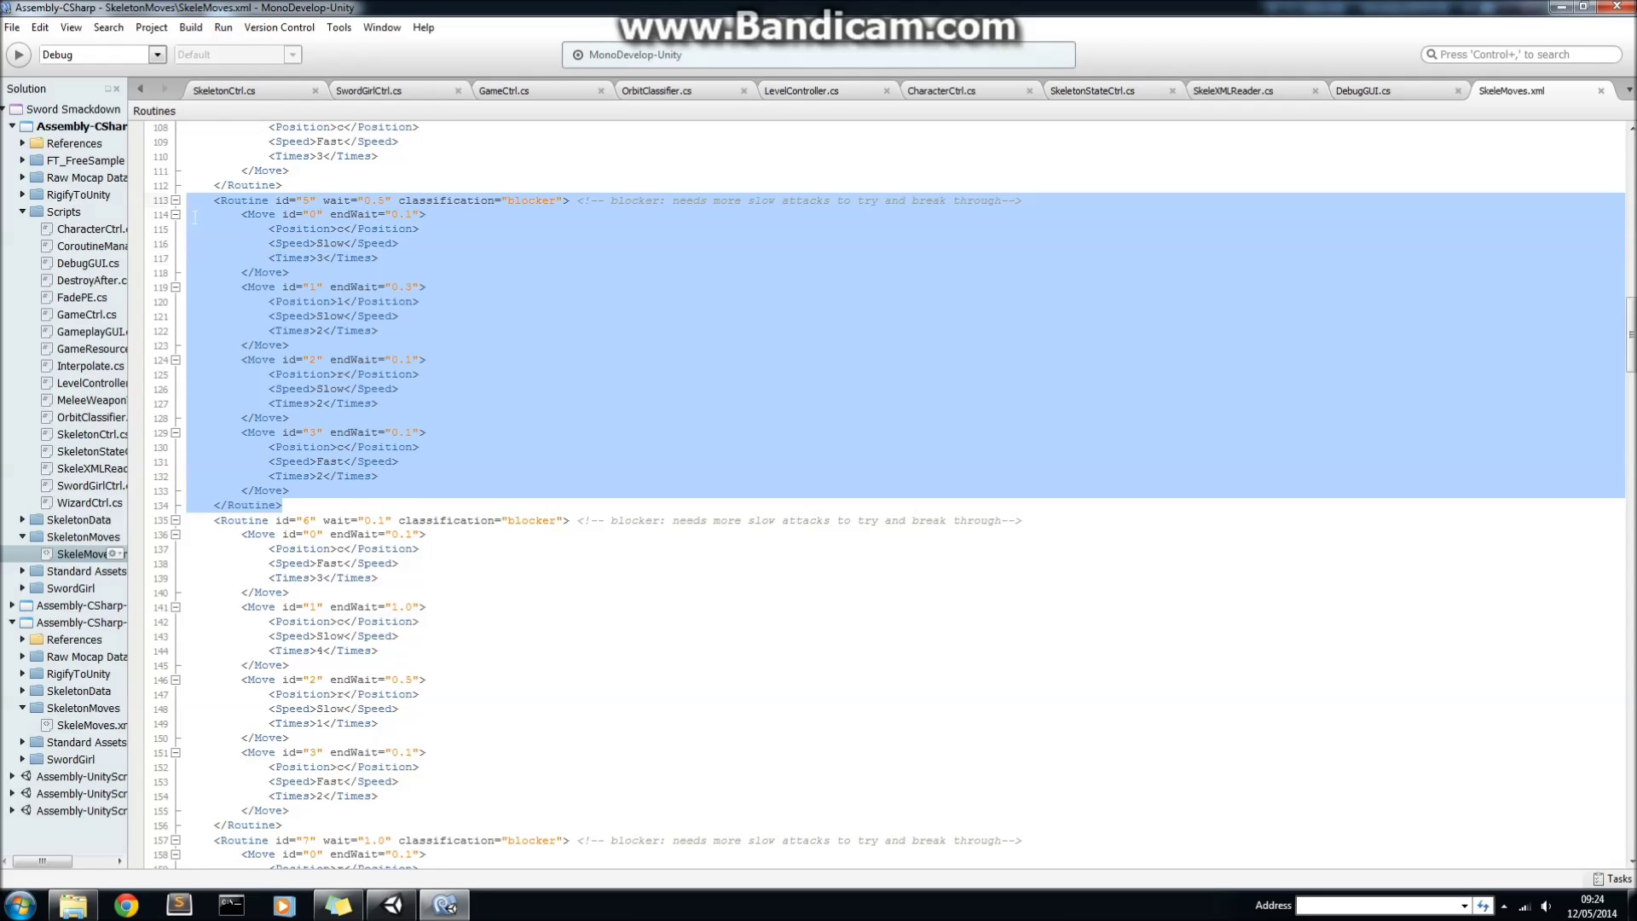
{"action": "left_click", "coordinate": [315, 214]}
{"action": "left_click", "coordinate": [318, 402]}
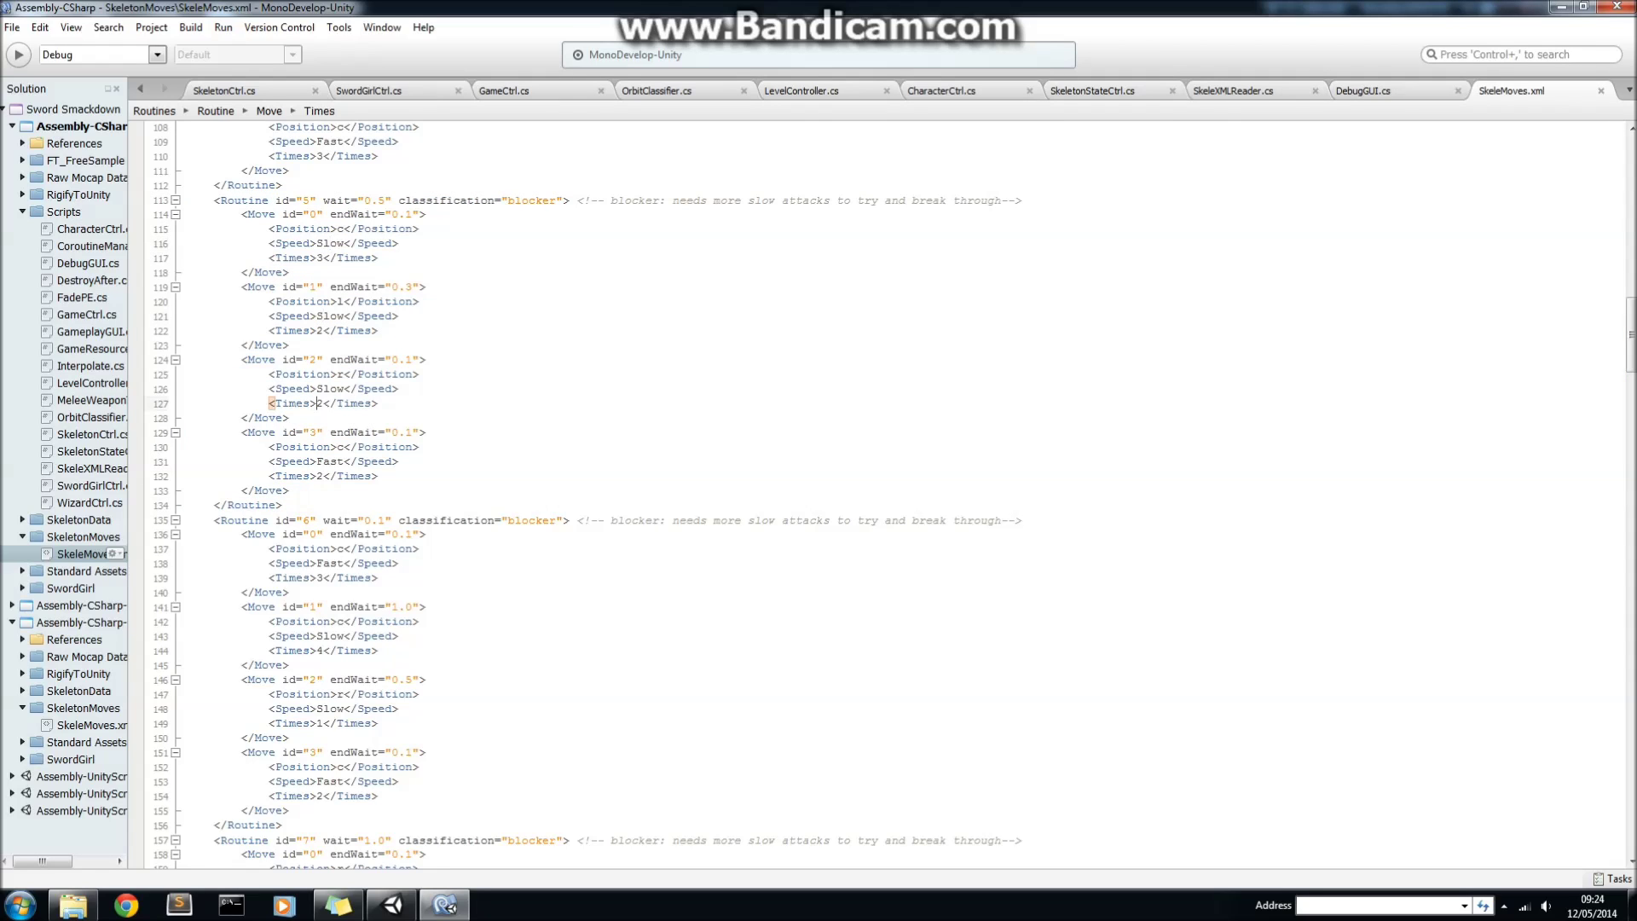
{"action": "left_click", "coordinate": [335, 461]}
{"action": "scroll", "coordinate": [818, 487], "scroll_direction": "down", "scroll_amount": 5}
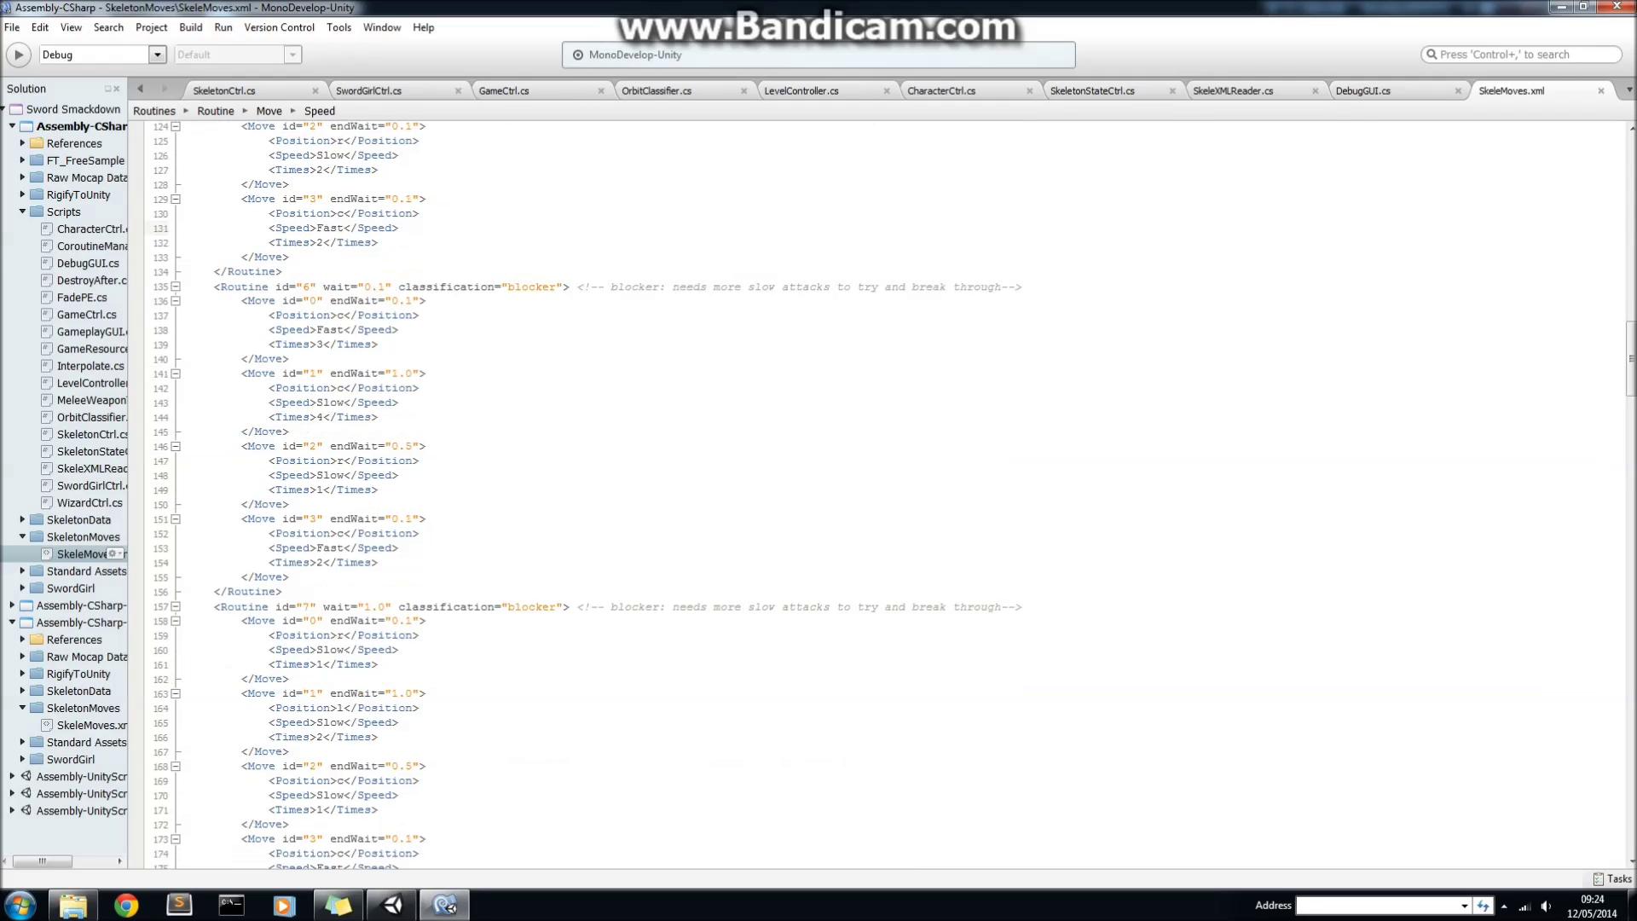
{"action": "scroll", "coordinate": [819, 486], "scroll_direction": "down", "scroll_amount": 3}
{"action": "left_click", "coordinate": [393, 904]}
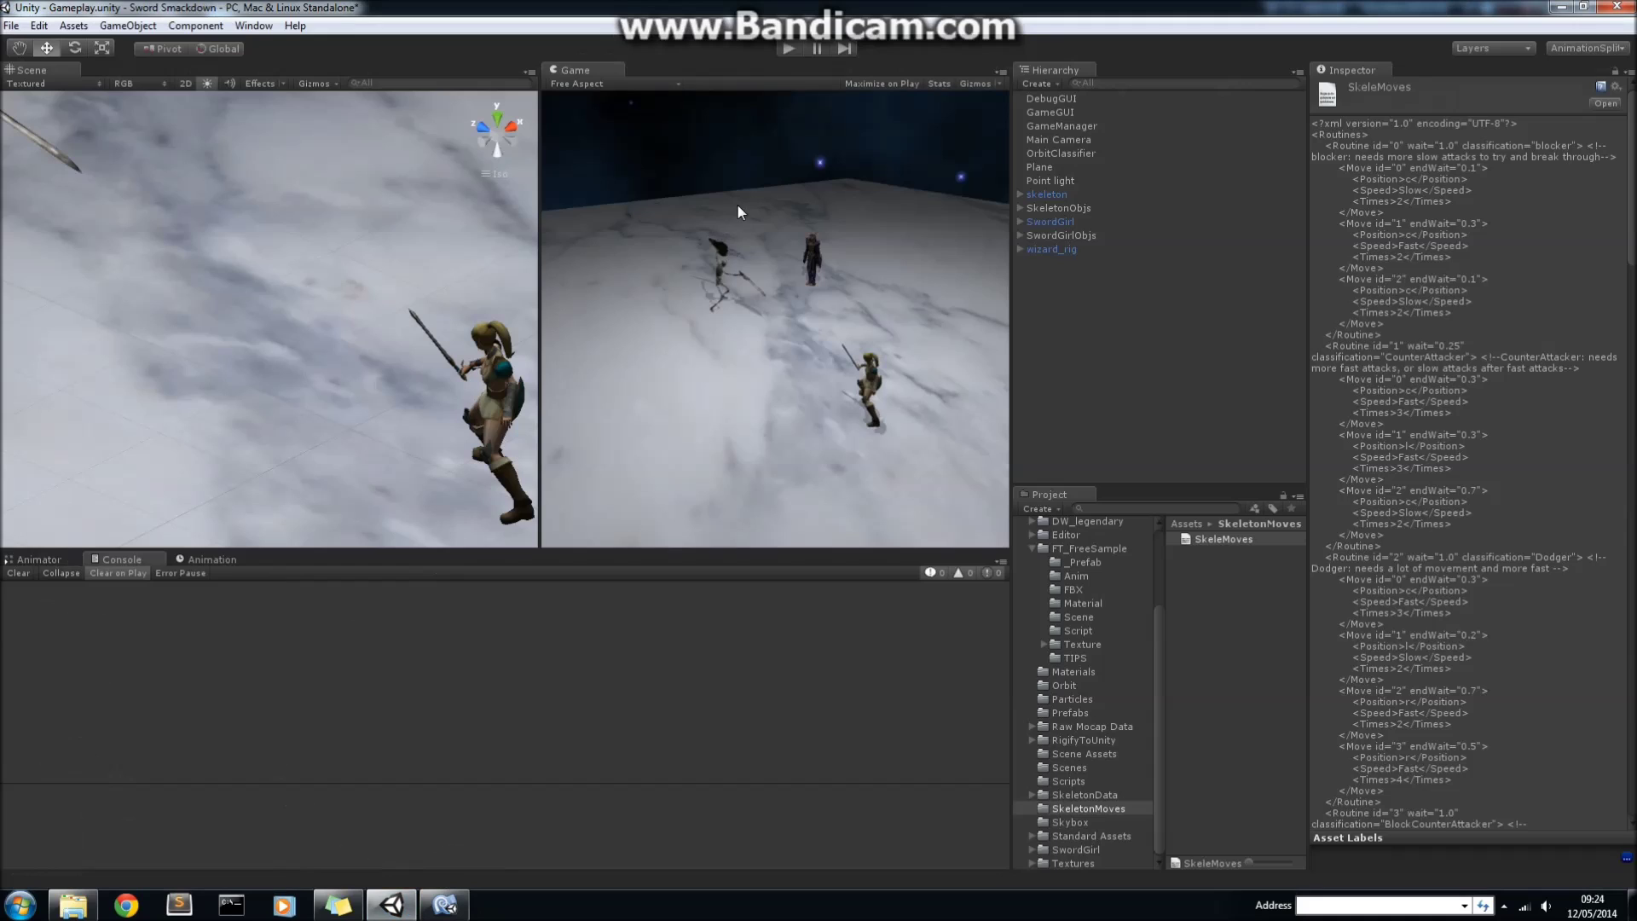
- Run play mode and watch the skeleton attack while the Console logs Blocker
{"action": "left_click", "coordinate": [786, 51]}
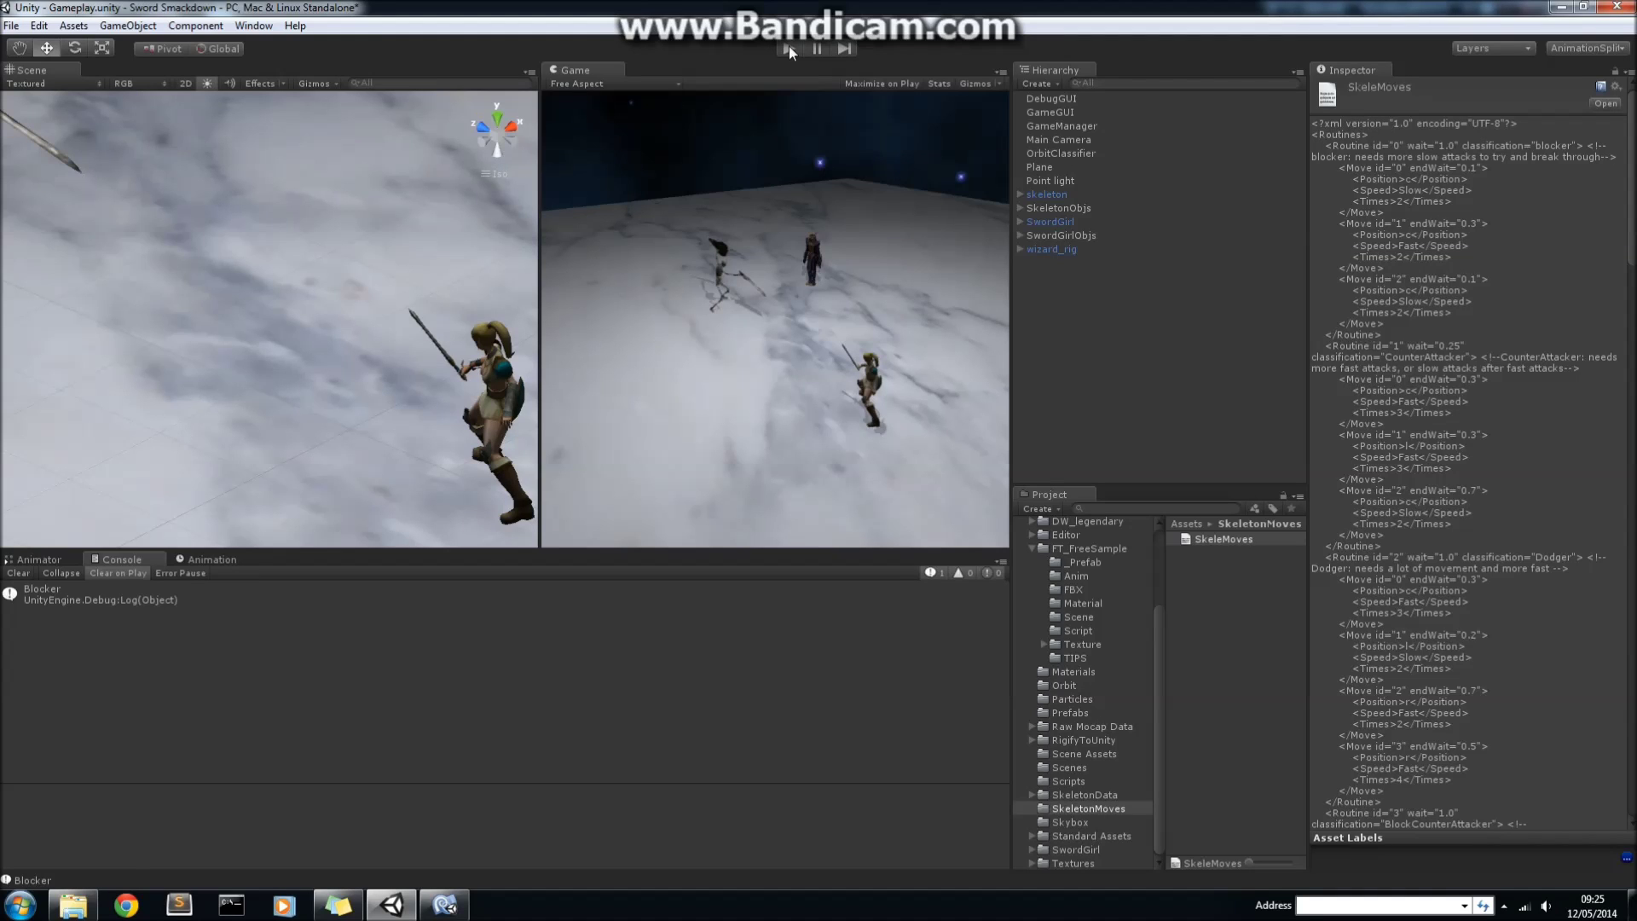
{"action": "left_click", "coordinate": [789, 48]}
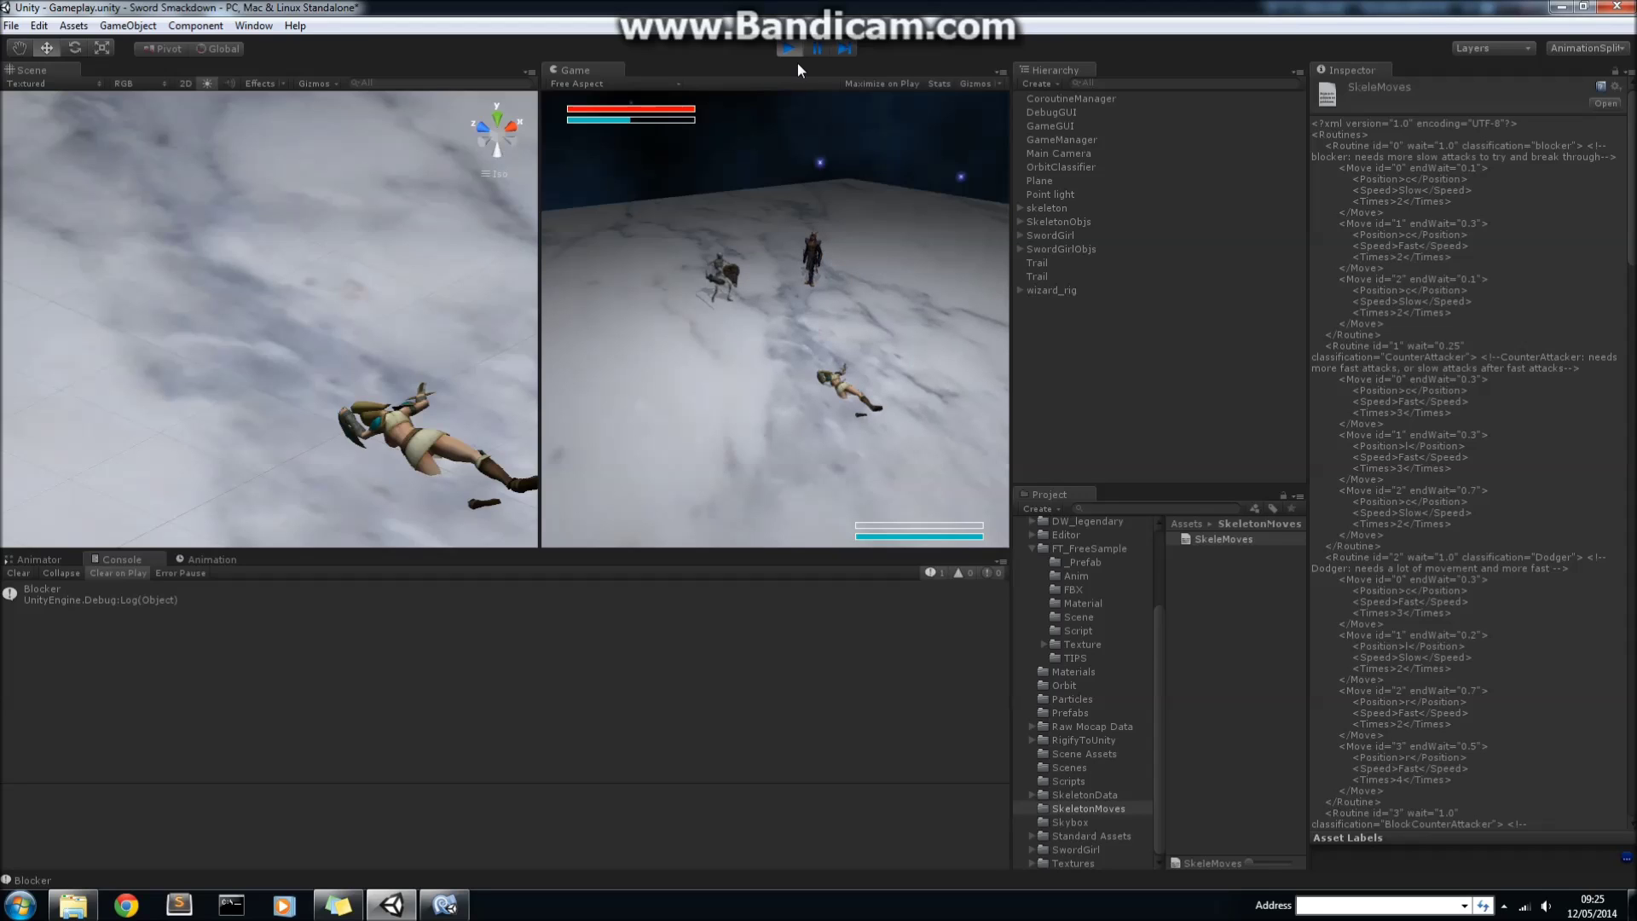
{"action": "left_click", "coordinate": [791, 54]}
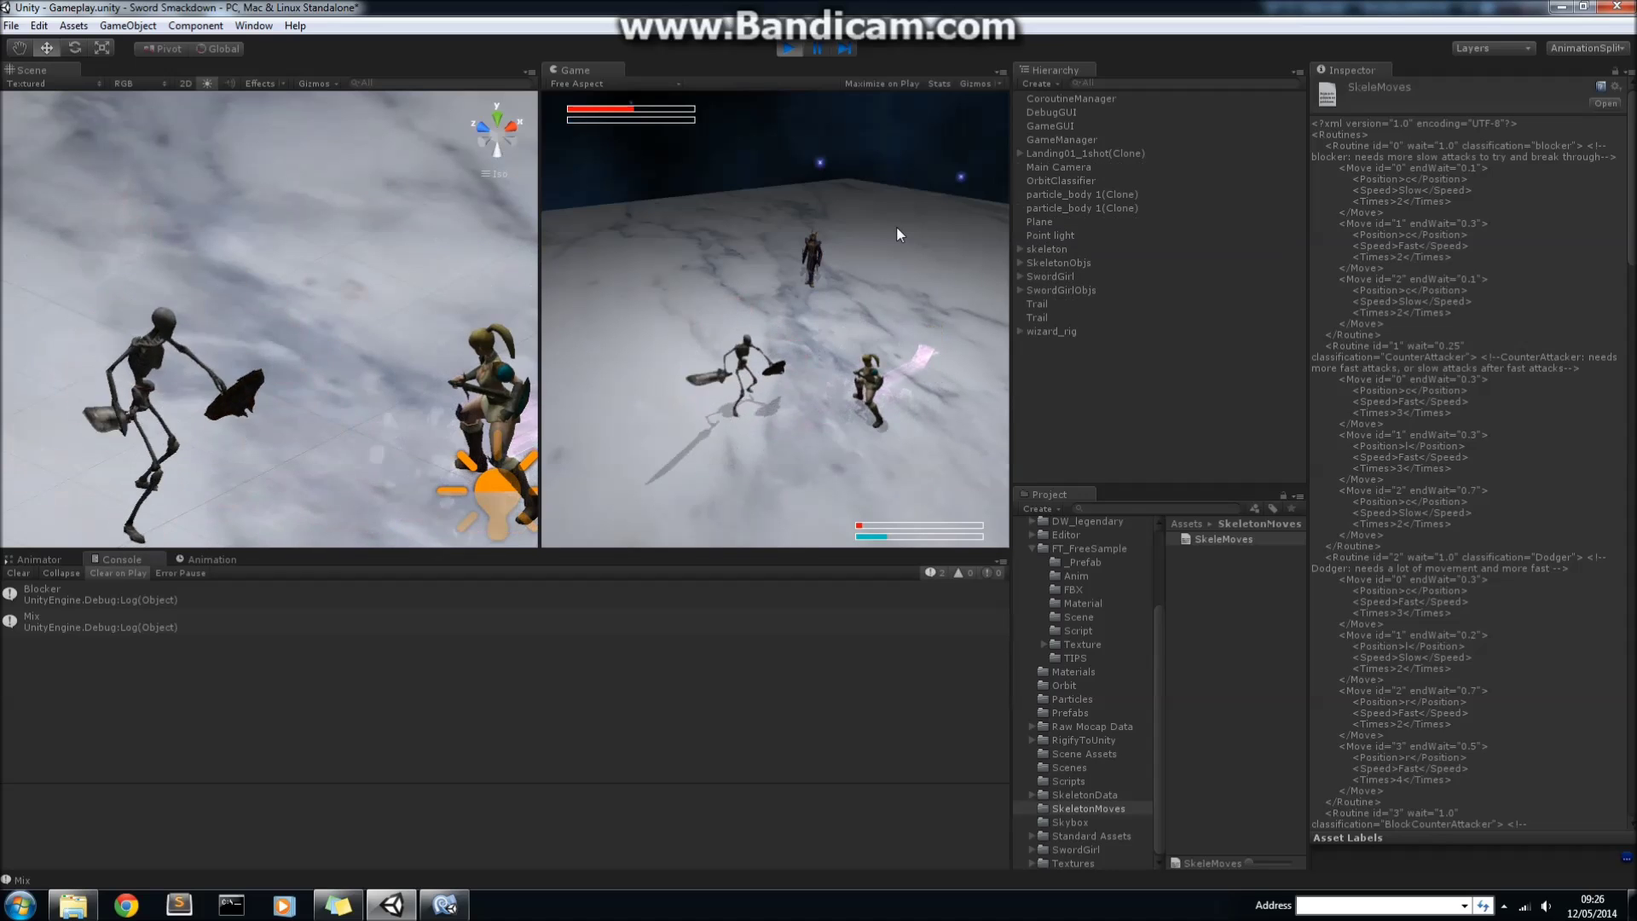
- Stop play mode after the Console has logged Mix
{"action": "left_click", "coordinate": [787, 48]}
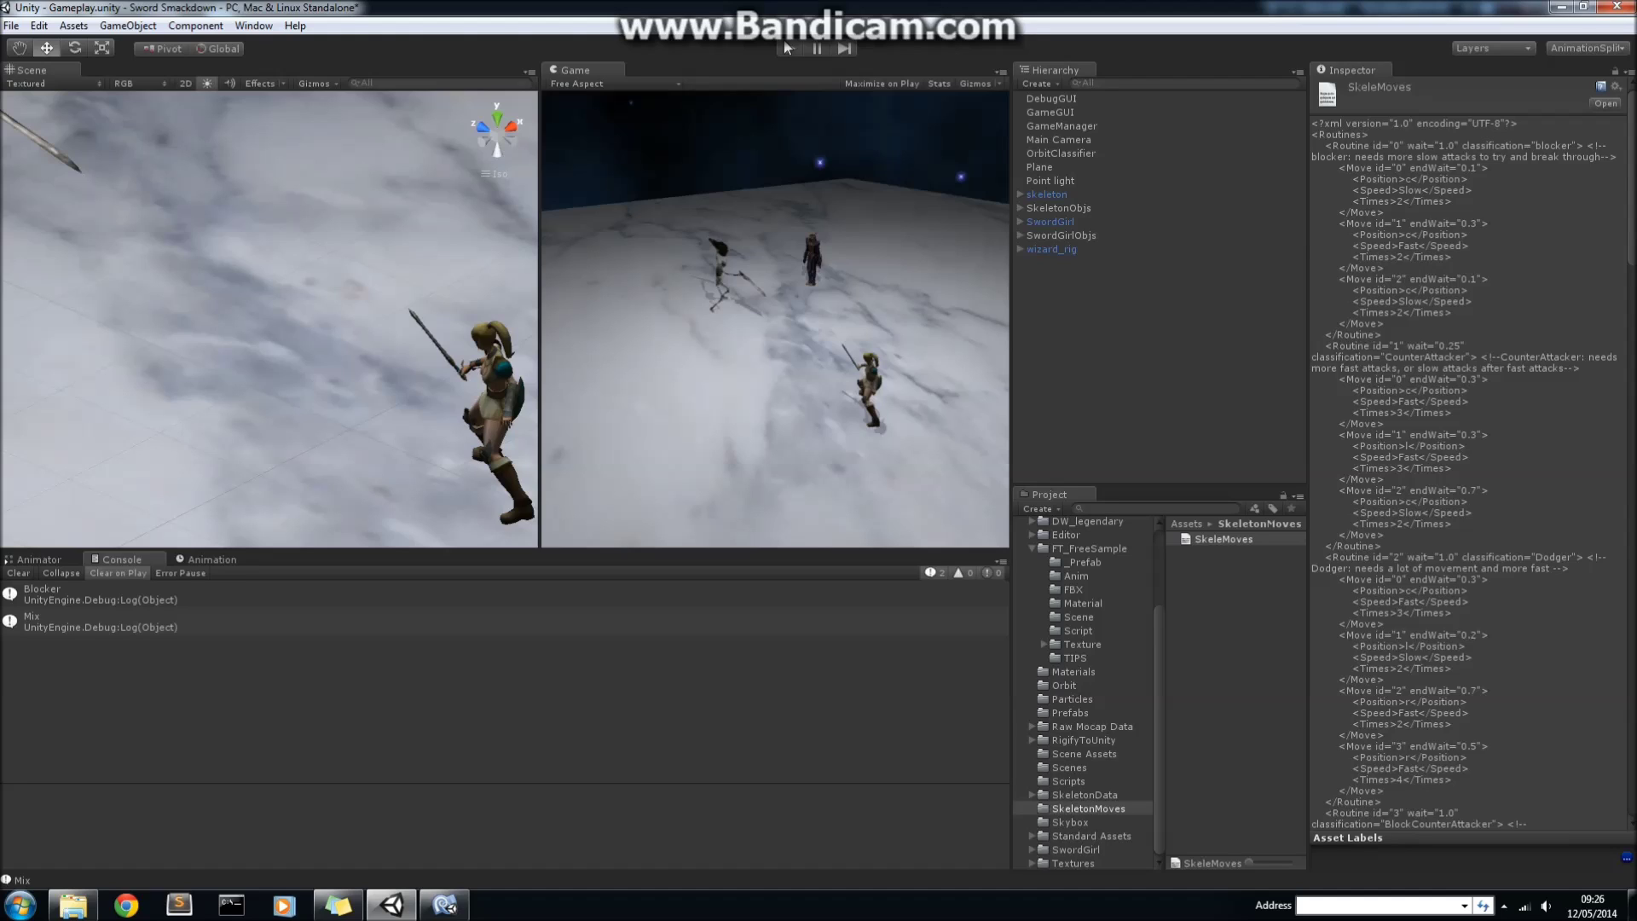
- Expand the Mix console entry to reveal its SkeletonCtrl GetMove stack trace
{"action": "left_click", "coordinate": [89, 625]}
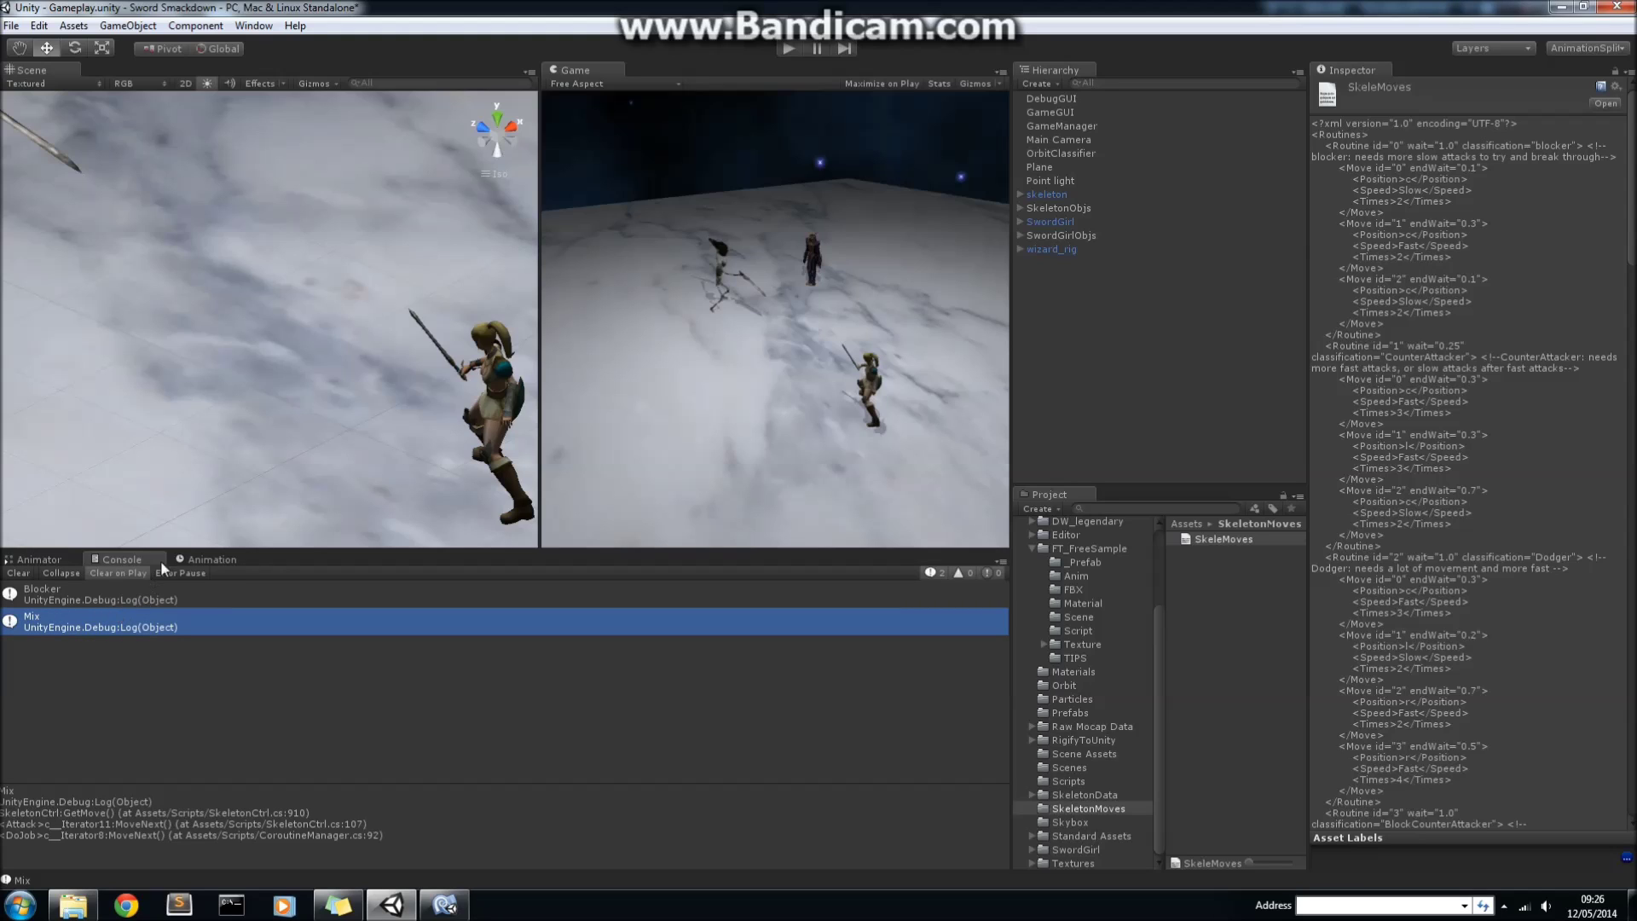